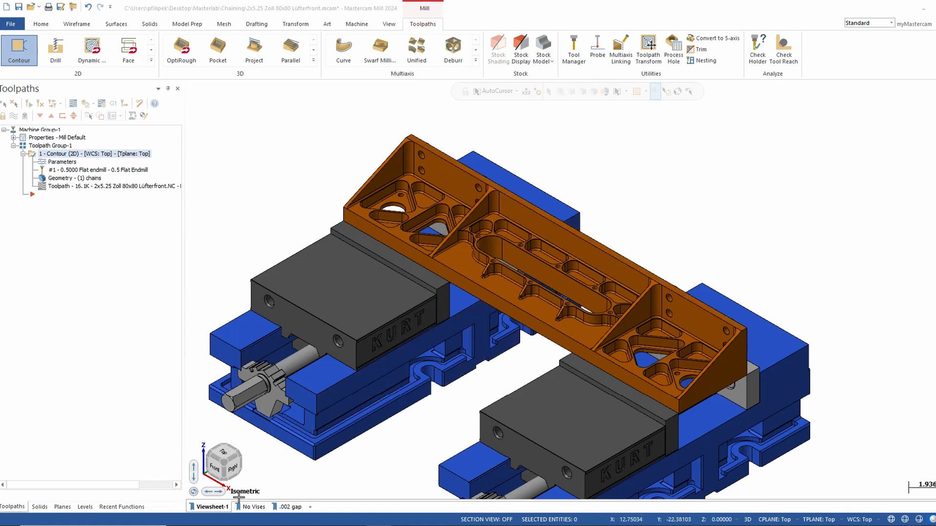
Switch to the 'No Vises' viewsheet so the bracket part appears alone.
click(254, 507)
scroll(549, 405, up, 1)
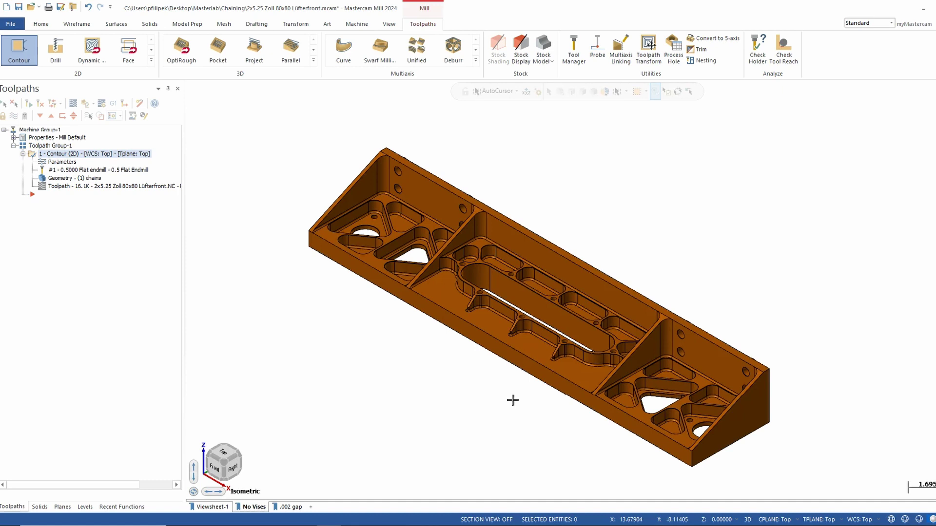
Start a second 2D Contour toolpath using solid chaining that selects edges only.
click(19, 49)
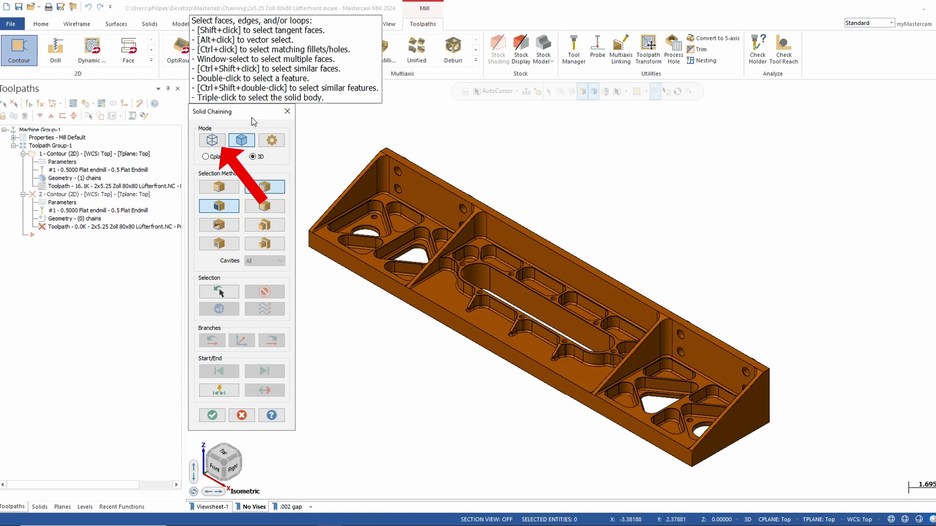
click(223, 142)
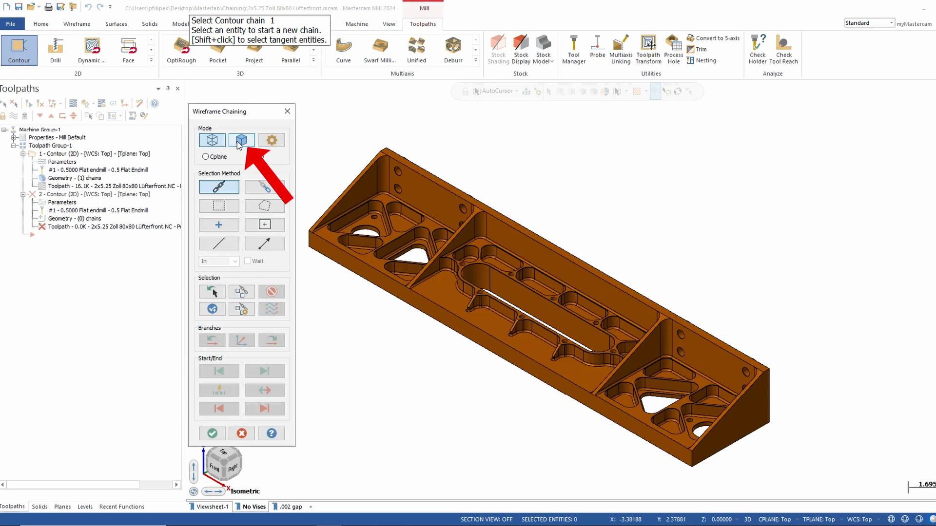
click(240, 141)
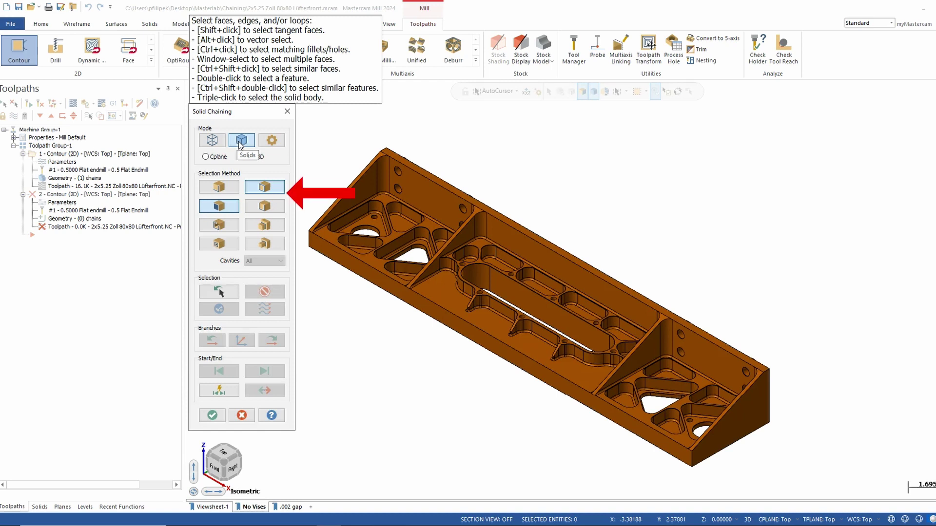
click(226, 190)
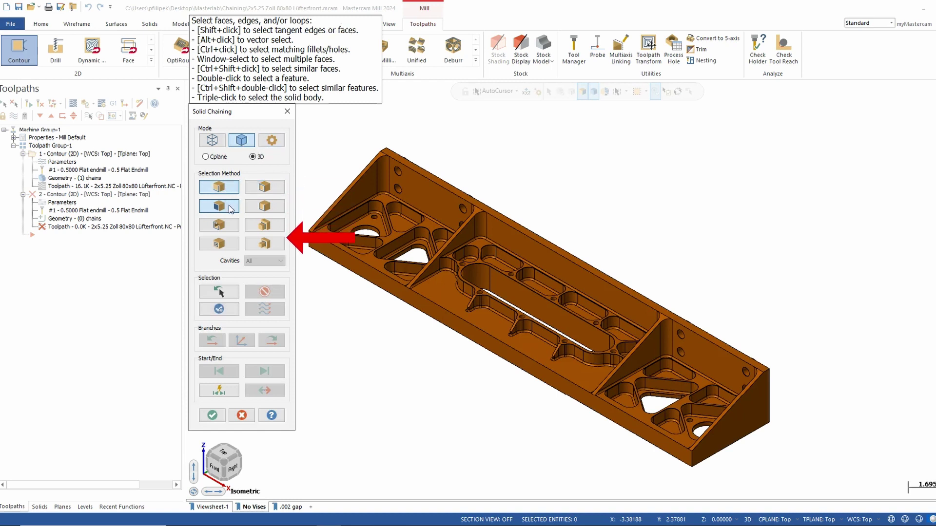
click(228, 195)
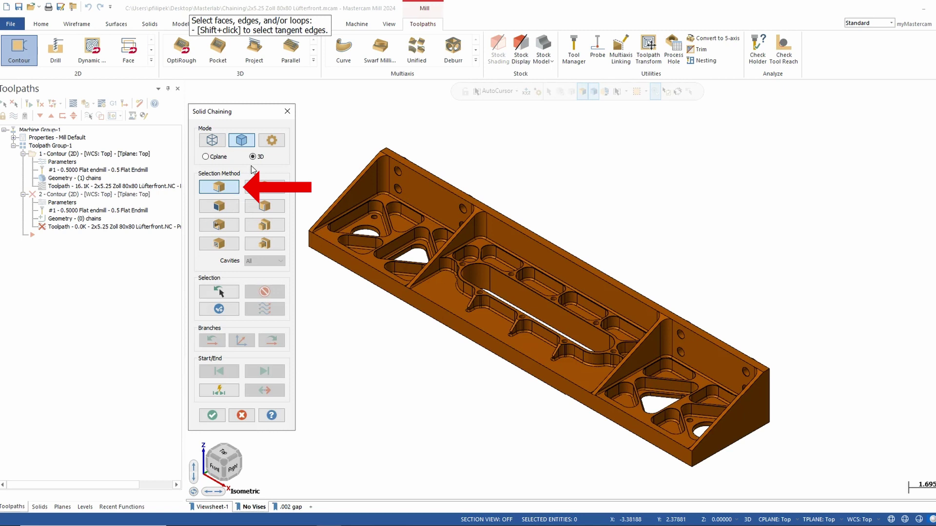
Chain the part's front top edge and extend it around the corner along the side edge.
click(391, 283)
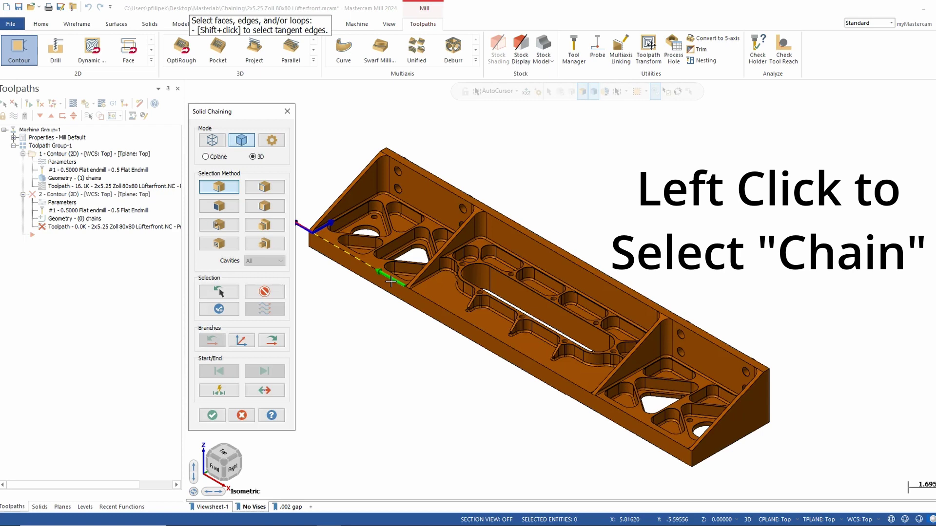
scroll(357, 243, up, 5)
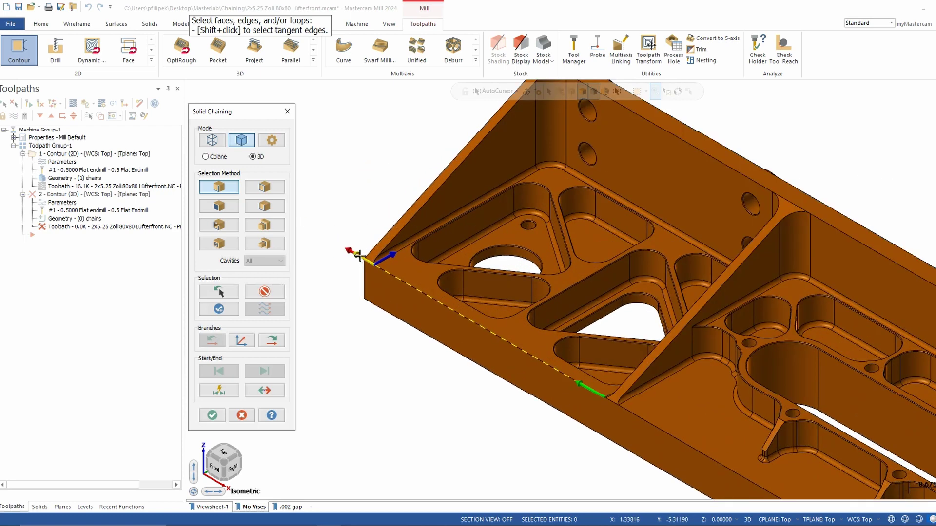
scroll(361, 258, up, 2)
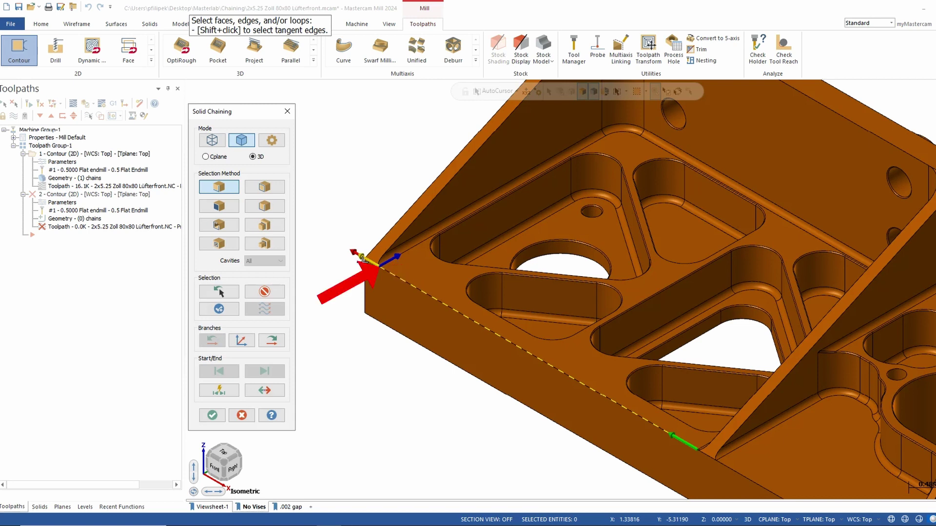
click(397, 255)
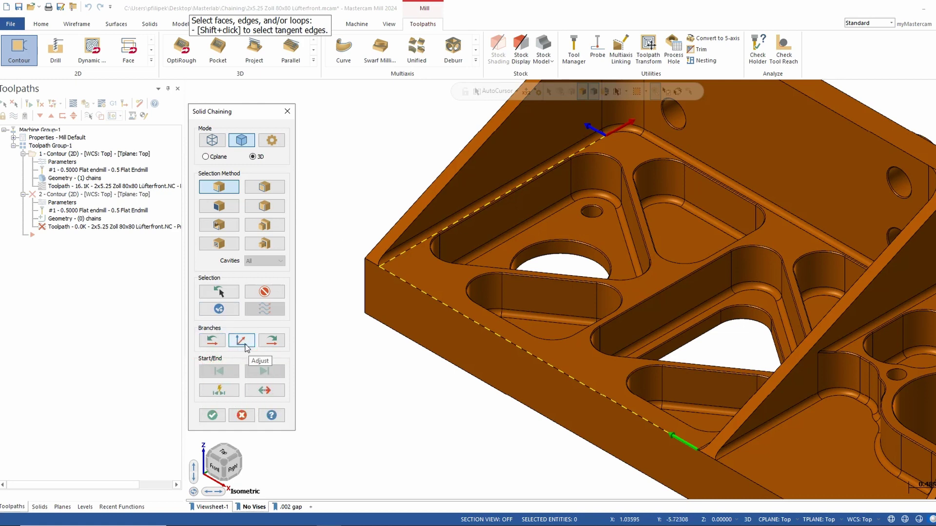
At the corner branch, use Branches Adjust and Next to continue the chain along the top edge.
scroll(564, 203, up, 5)
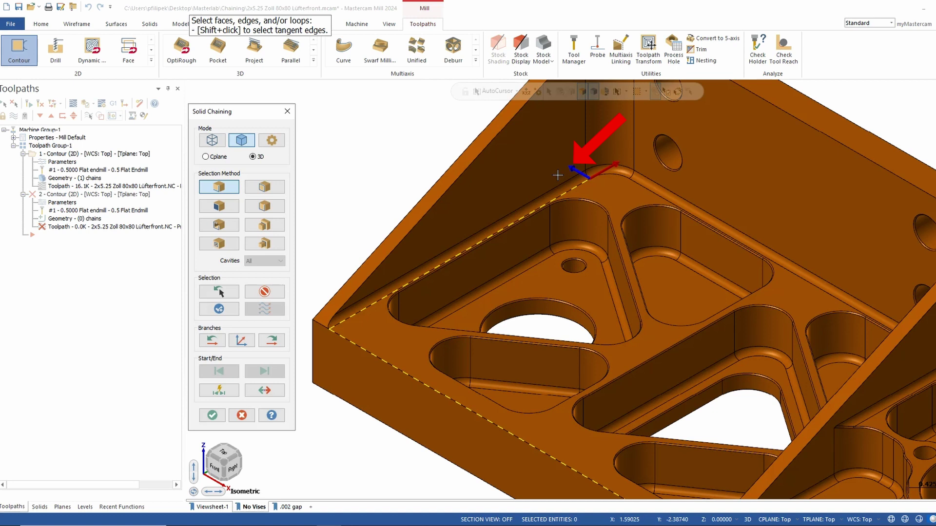
click(249, 343)
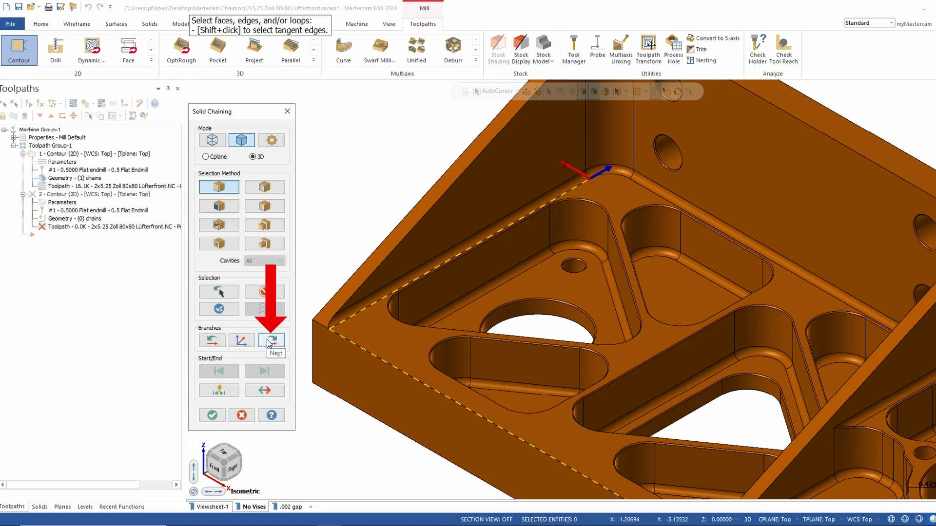
click(267, 342)
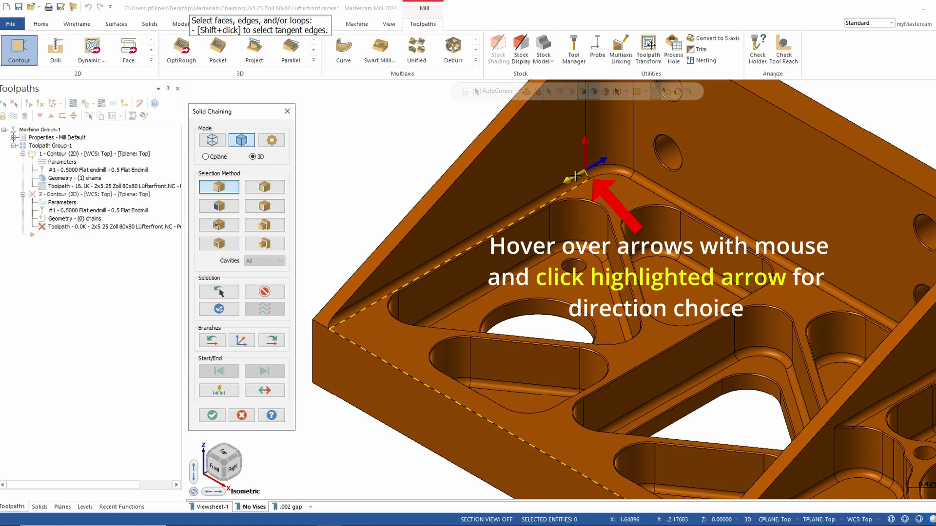
click(575, 174)
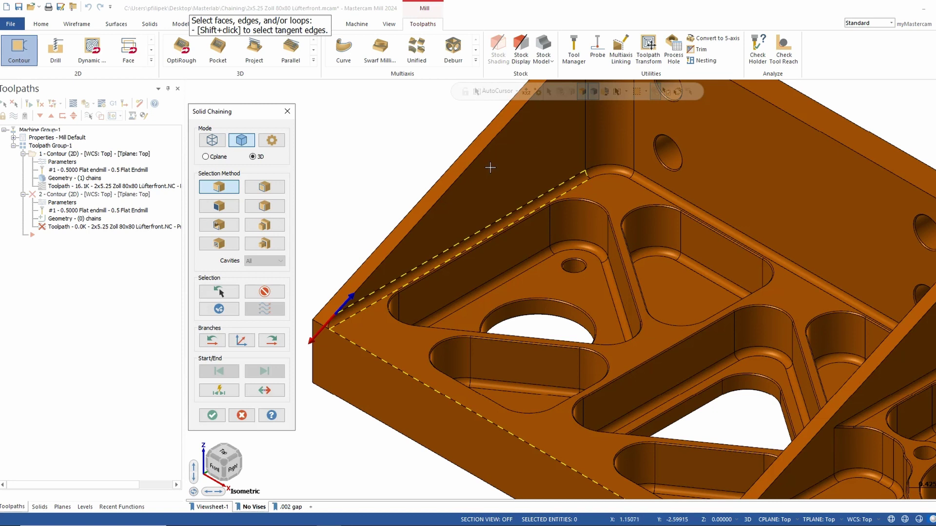
Unselect the old chain and rechain the front and back top edges in Cplane mode.
click(264, 293)
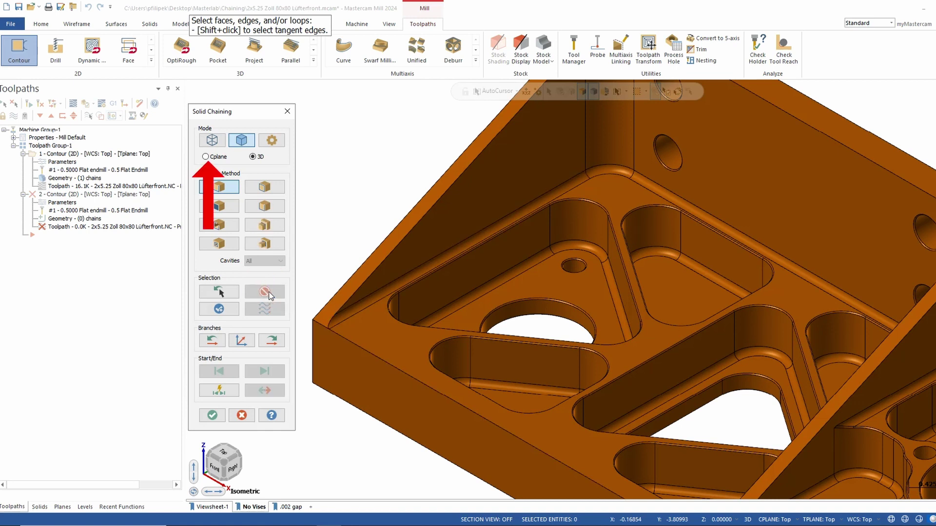
click(214, 156)
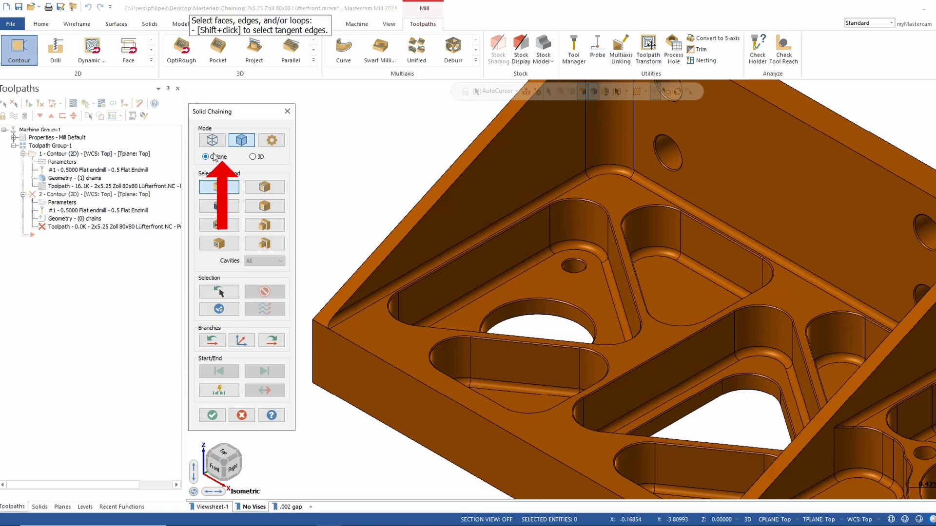
scroll(418, 147, down, 2)
click(585, 428)
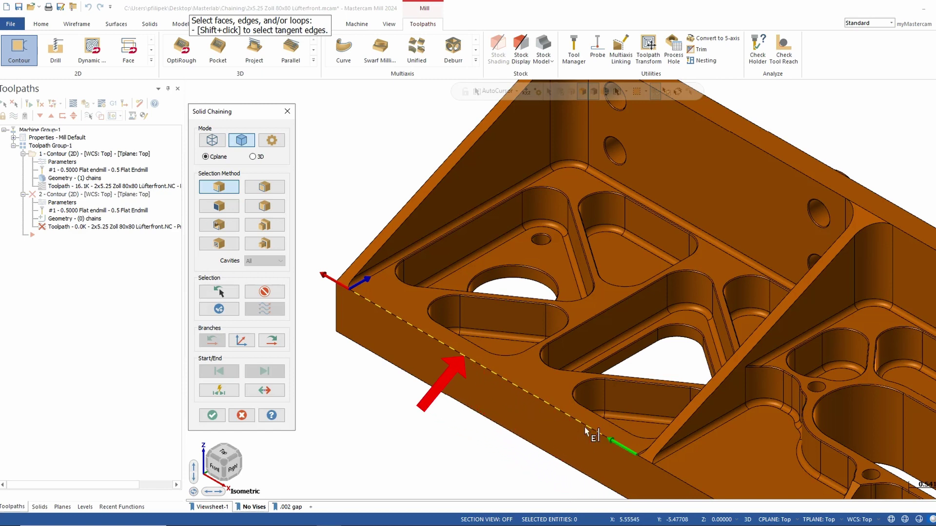
scroll(584, 410, down, 3)
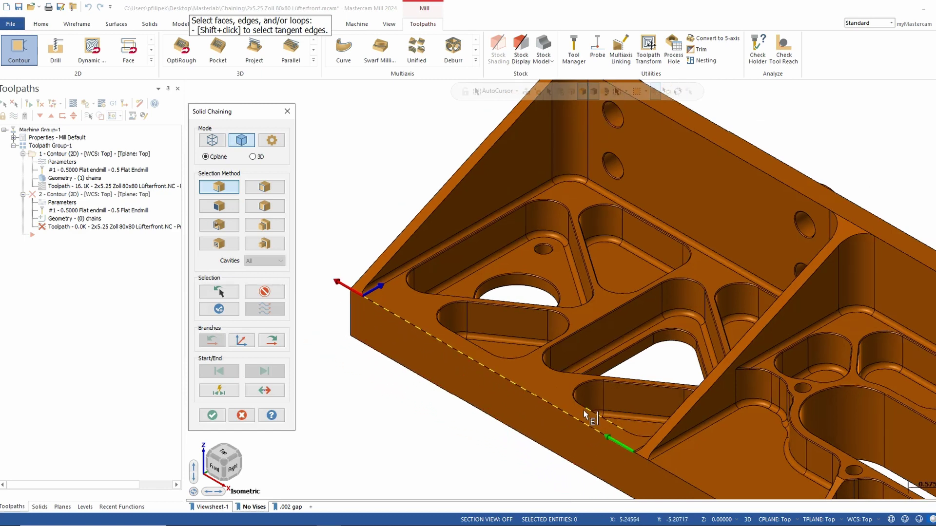
click(675, 211)
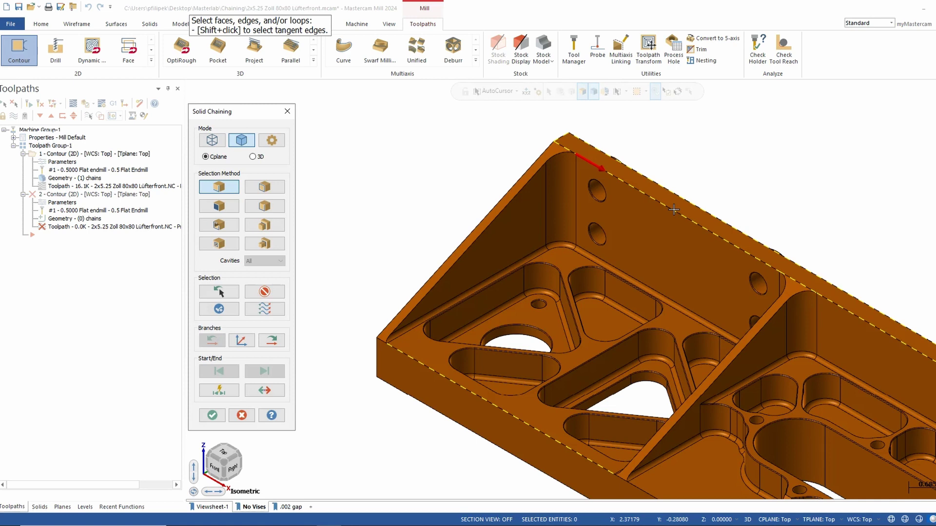
Revert the chain, switch the selection method to Loop, and set the mode back to 3D.
click(264, 291)
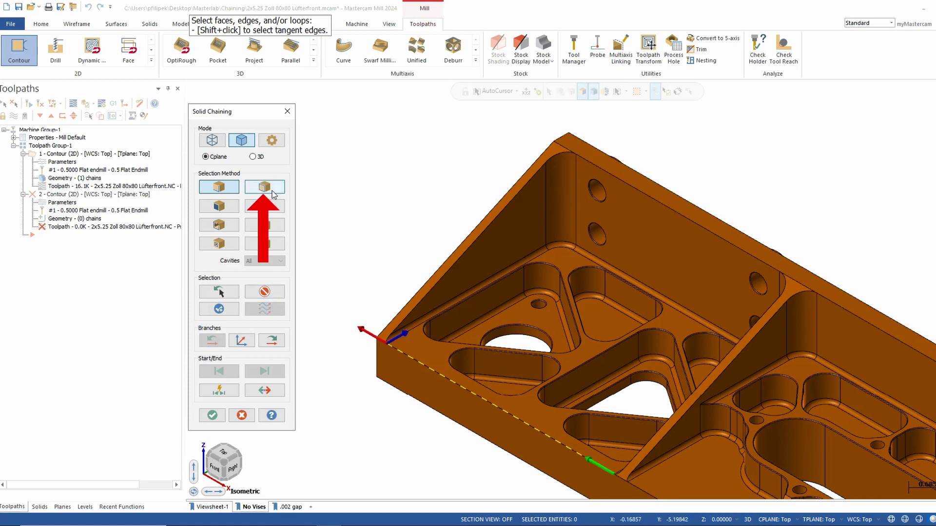
click(272, 193)
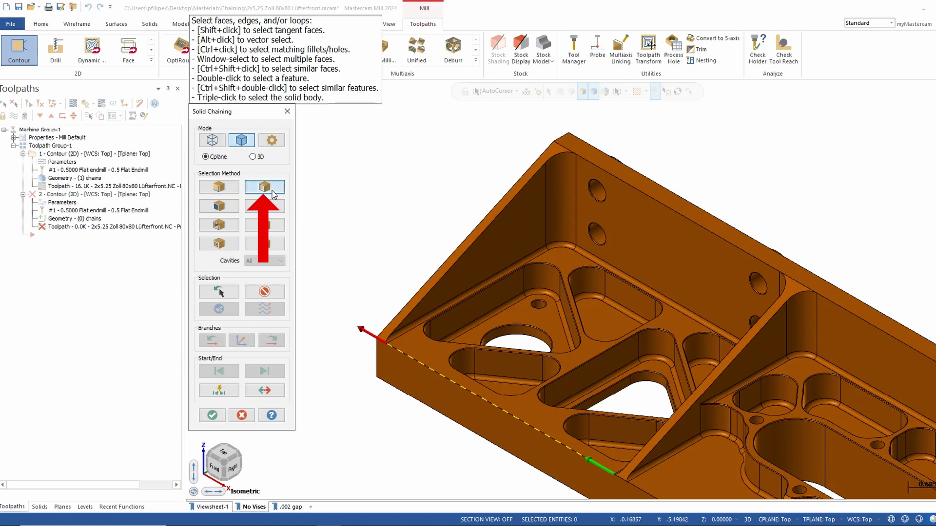
scroll(336, 214, down, 2)
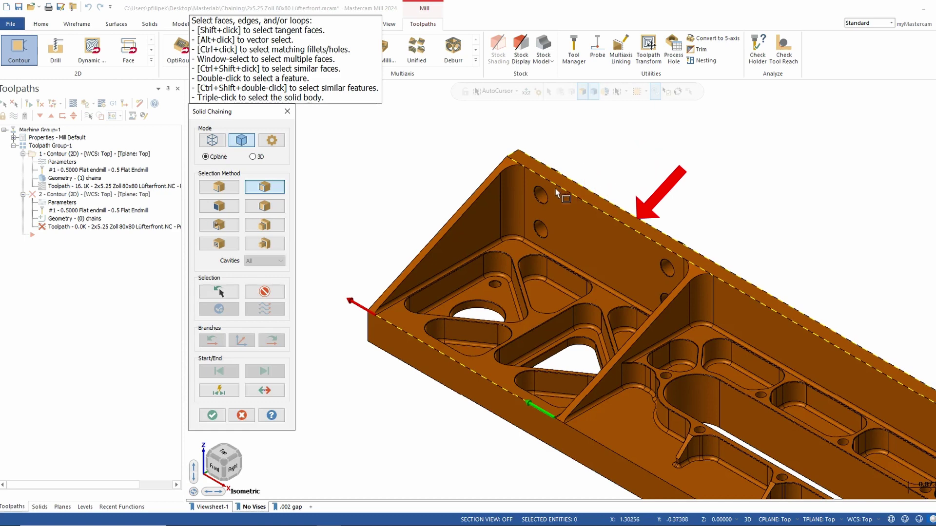
scroll(562, 191, down, 1)
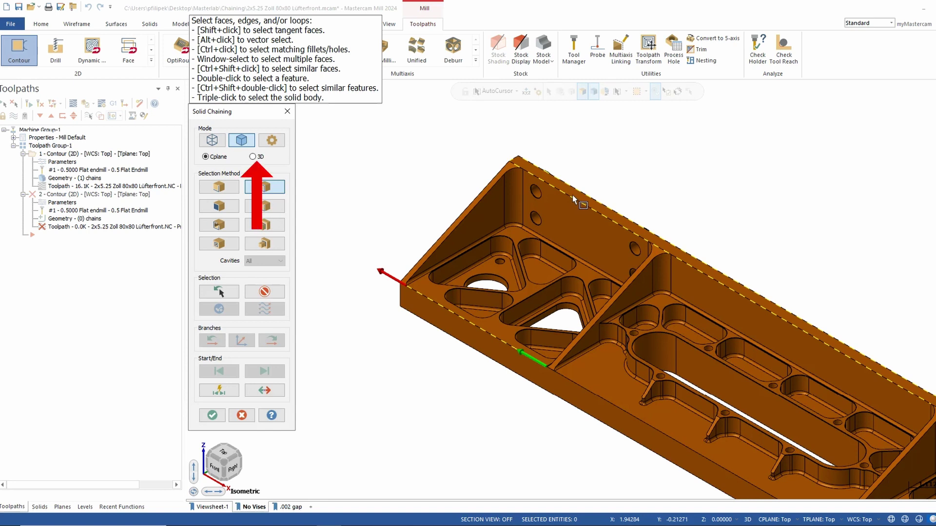
click(253, 156)
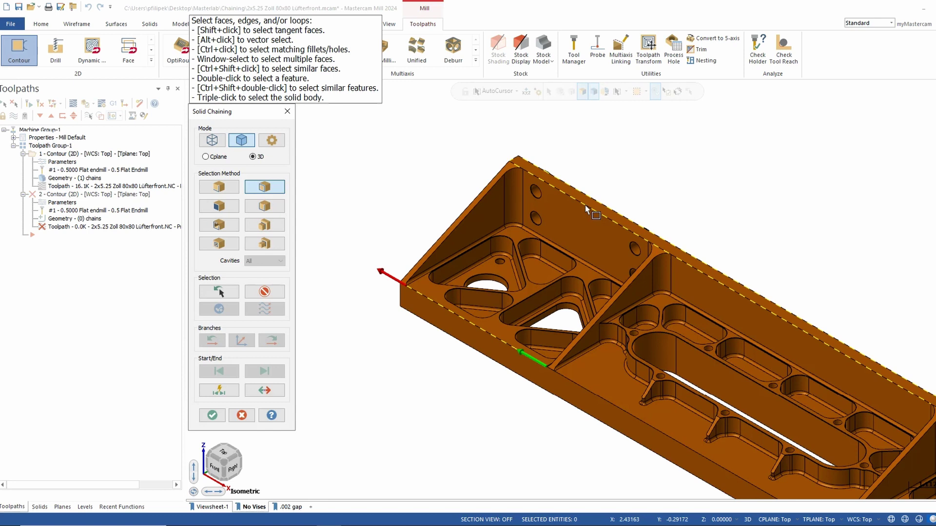
Switch the selection method to faces and rotate the part to show its side face.
click(218, 205)
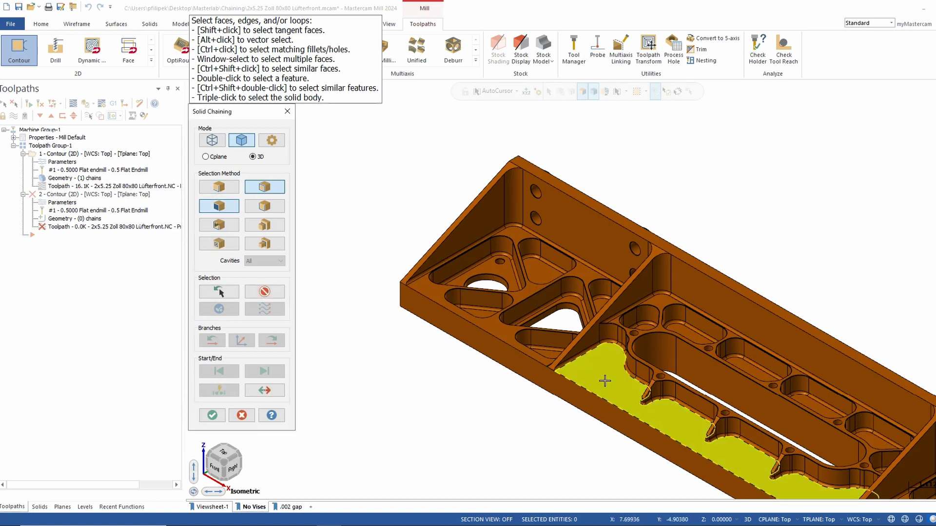
middle_drag(604, 380, 682, 419)
scroll(682, 419, down, 2)
scroll(781, 468, up, 2)
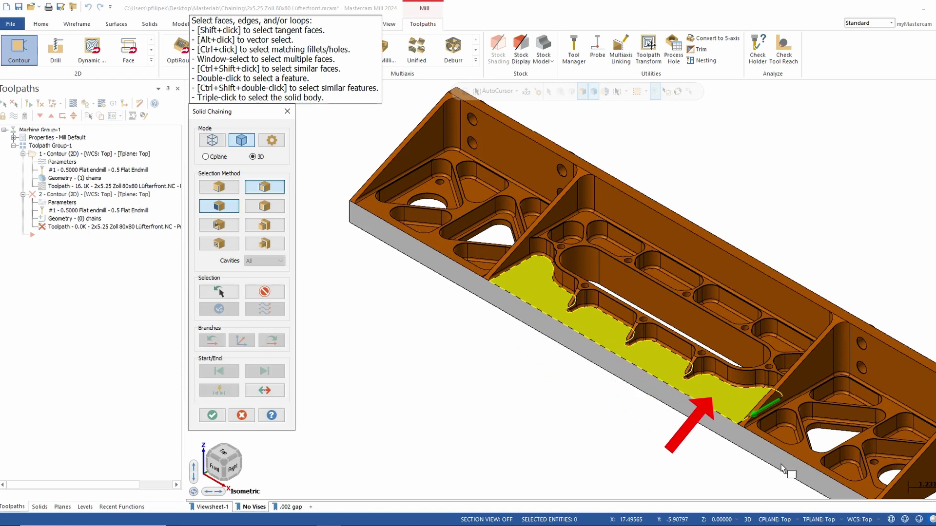
Chain the slot pocket's long edge as a partial loop to an end edge, then clear it.
click(274, 209)
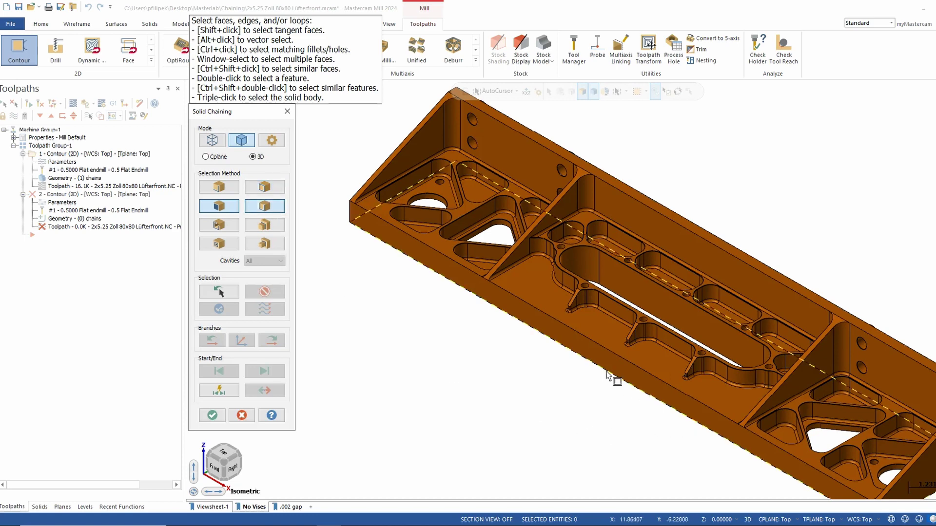
scroll(541, 356, up, 5)
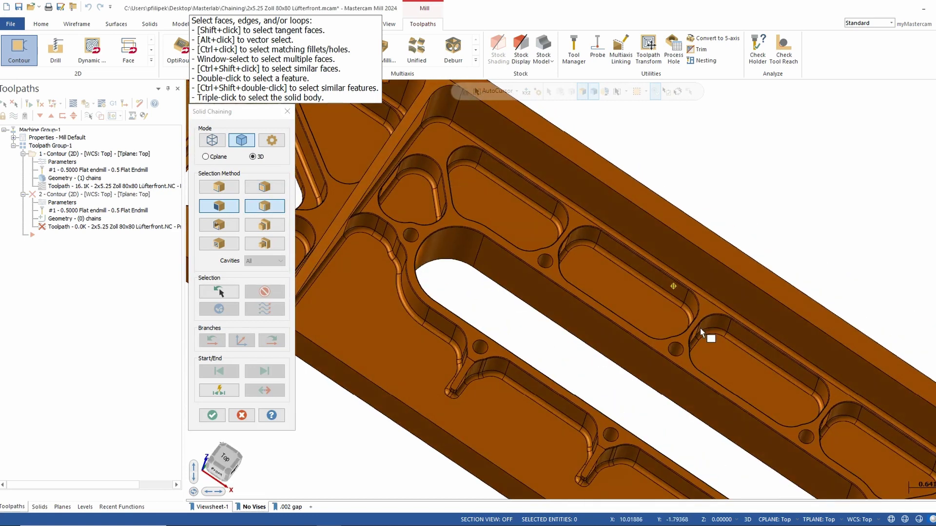
scroll(662, 300, up, 3)
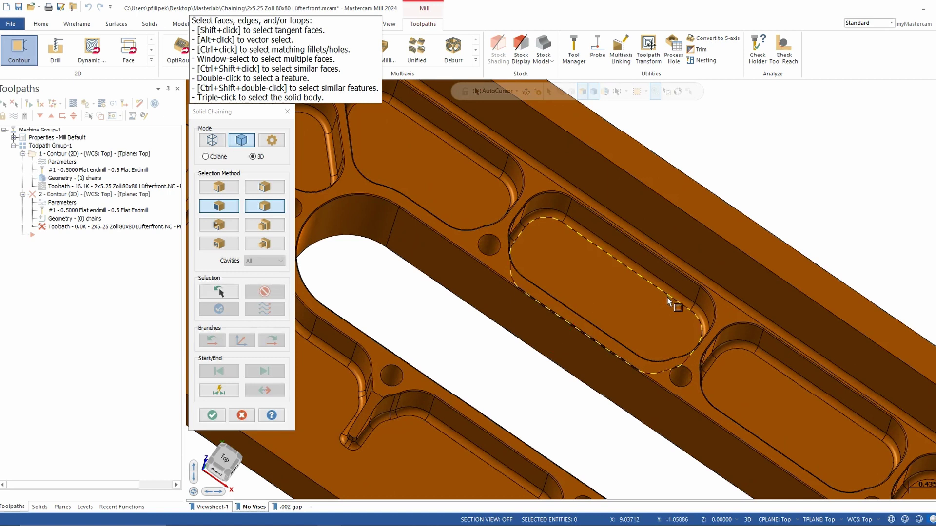
click(667, 296)
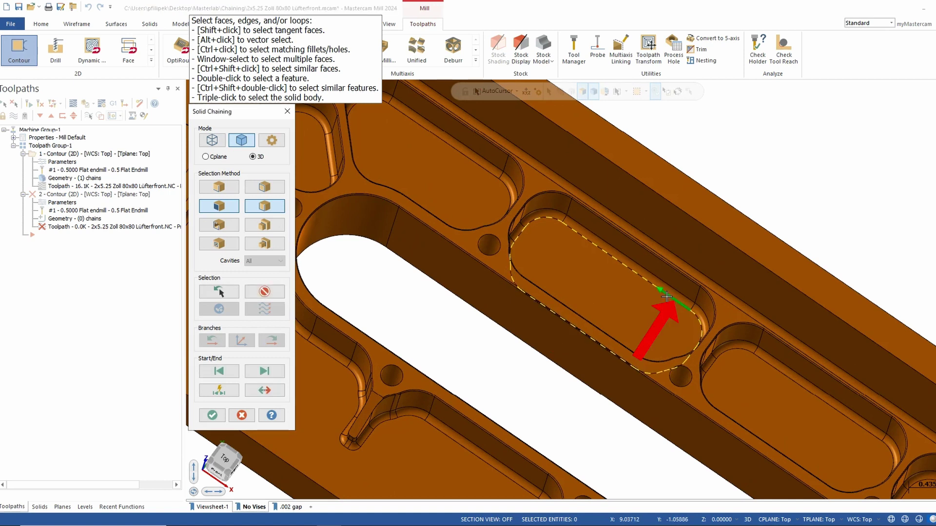
click(566, 226)
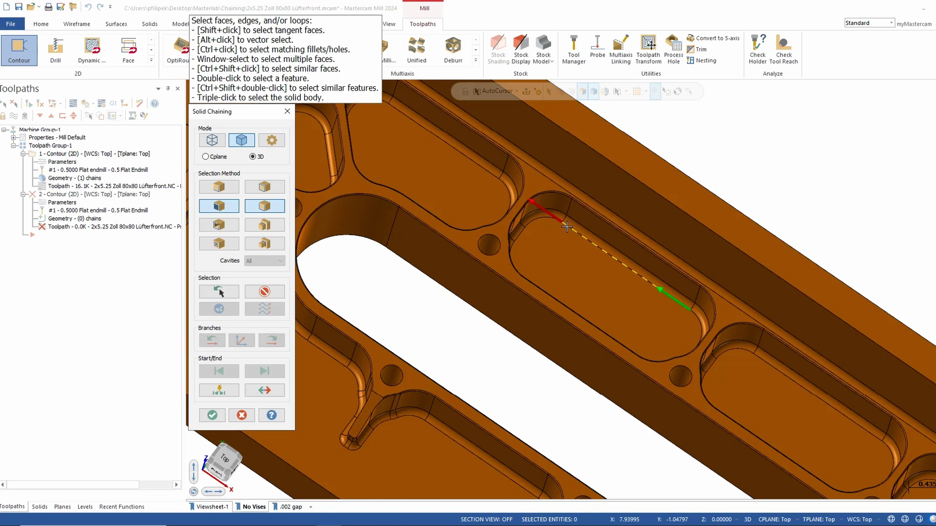
click(264, 290)
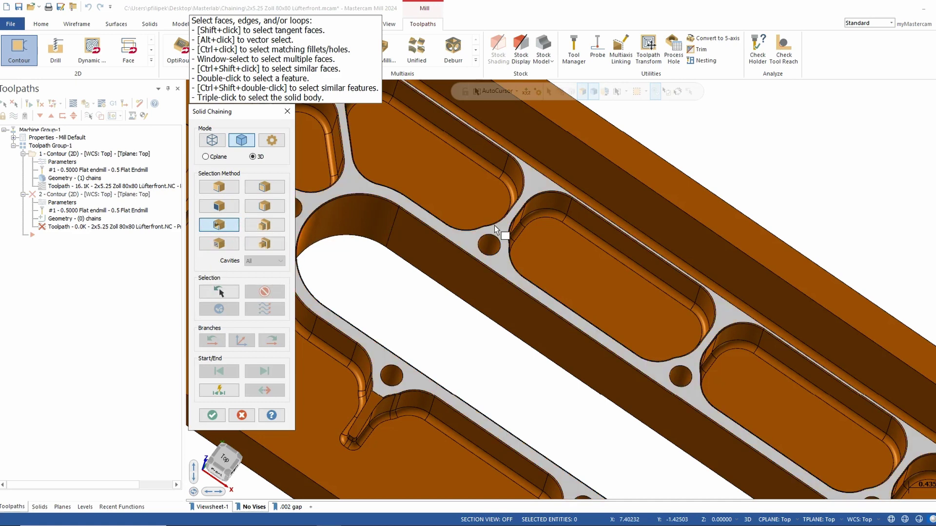
Chain the long pocket floor face, clear it, and switch to Outer shared edges.
scroll(535, 236, down, 5)
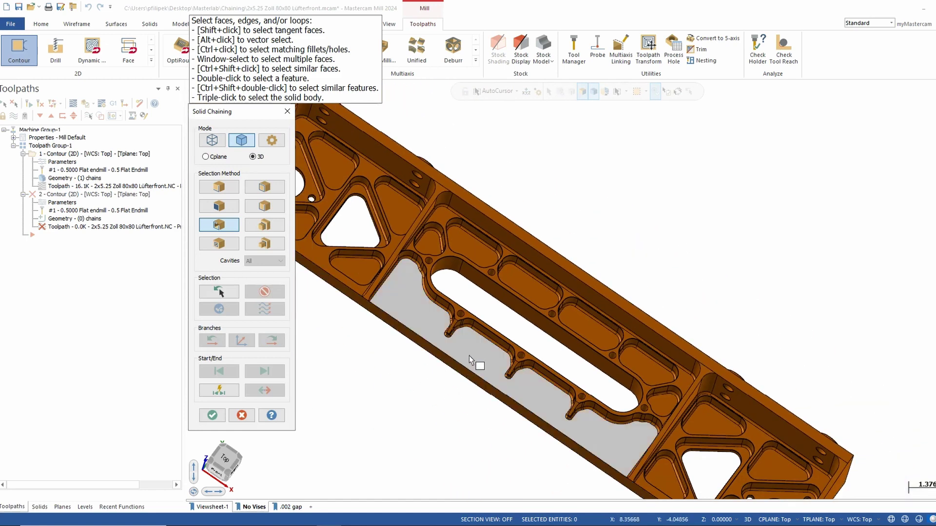
scroll(469, 355, up, 4)
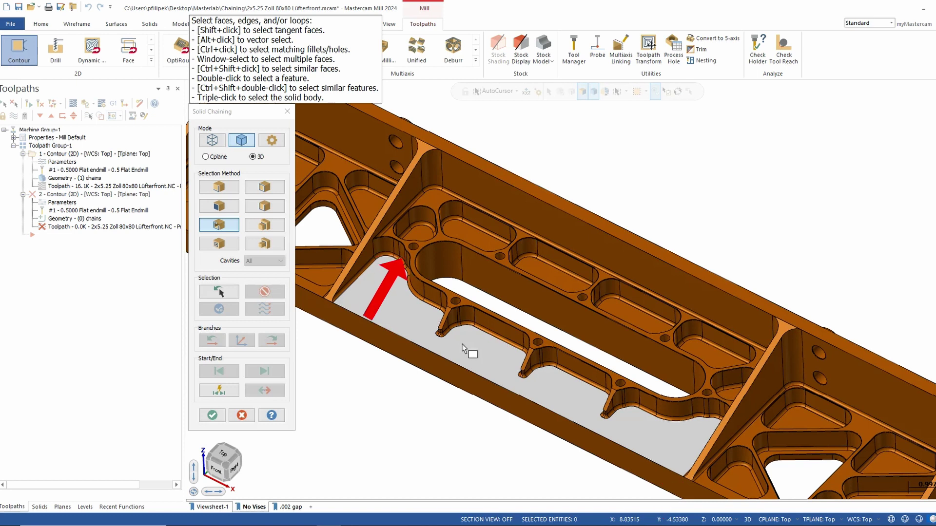
click(461, 345)
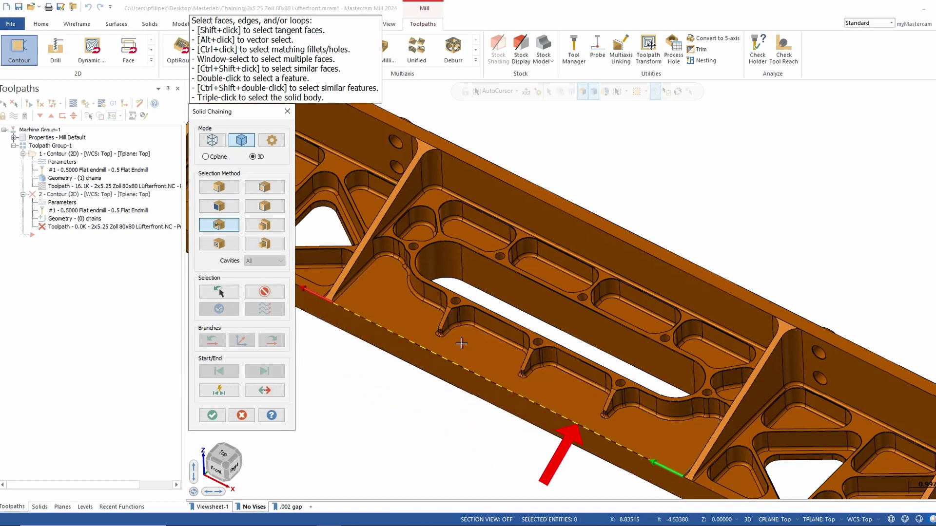
scroll(495, 352, down, 3)
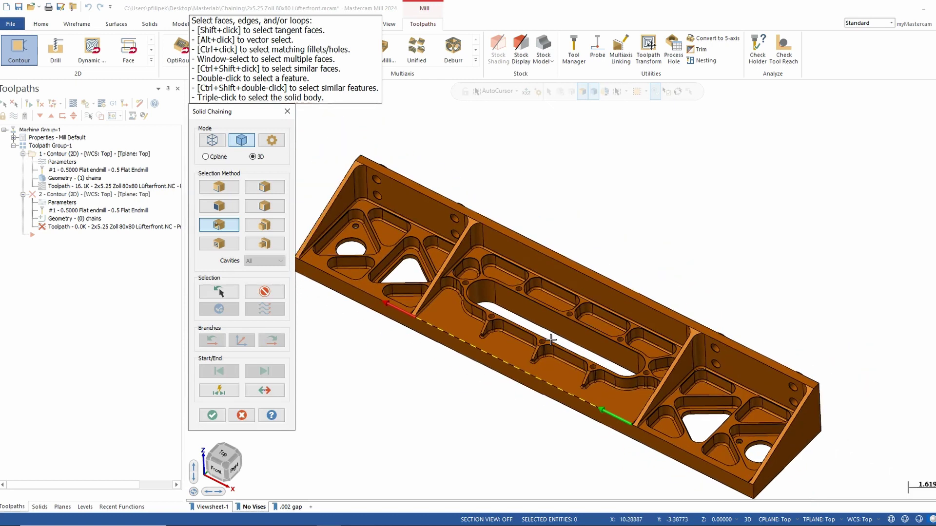
scroll(431, 261, up, 5)
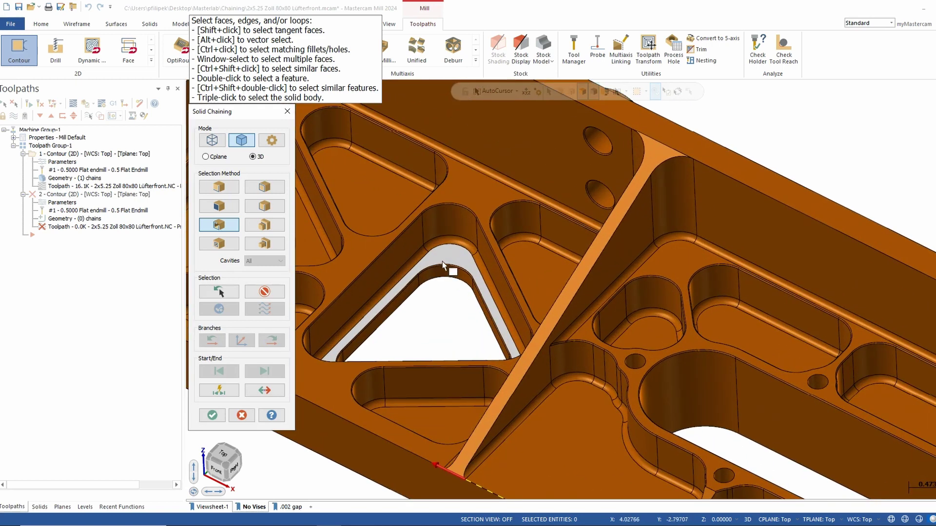
scroll(449, 257, down, 4)
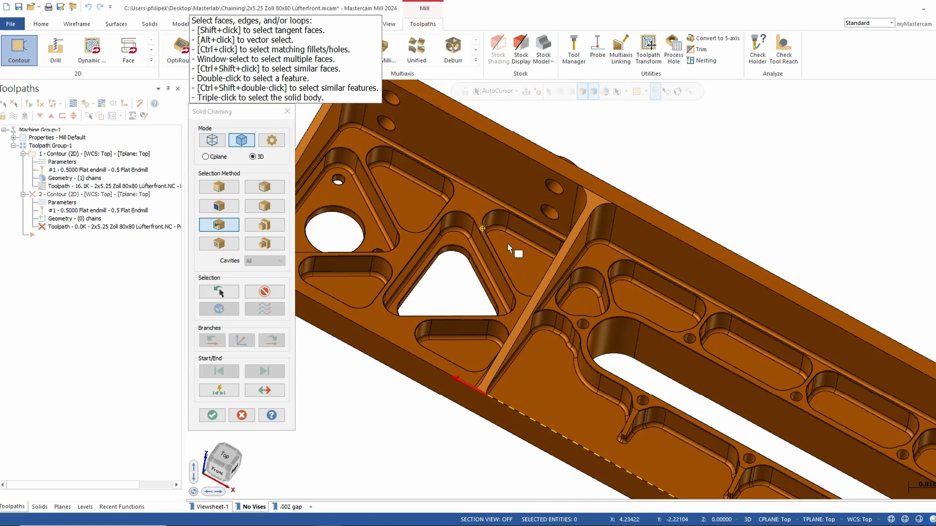
scroll(507, 244, up, 1)
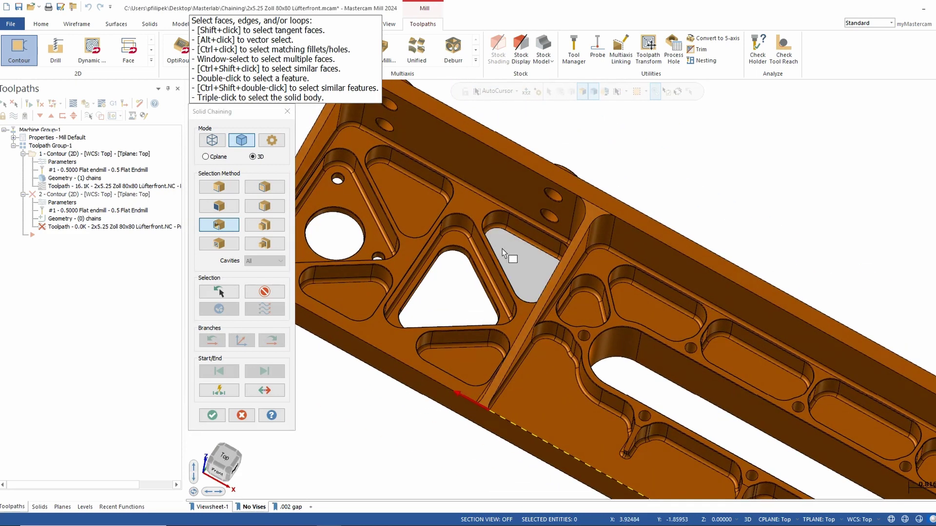
scroll(501, 248, down, 3)
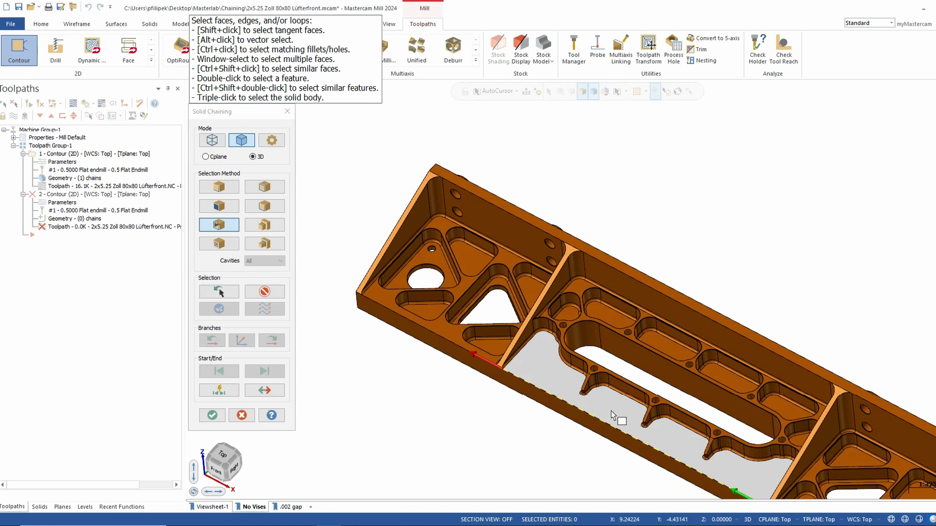
click(267, 293)
click(273, 231)
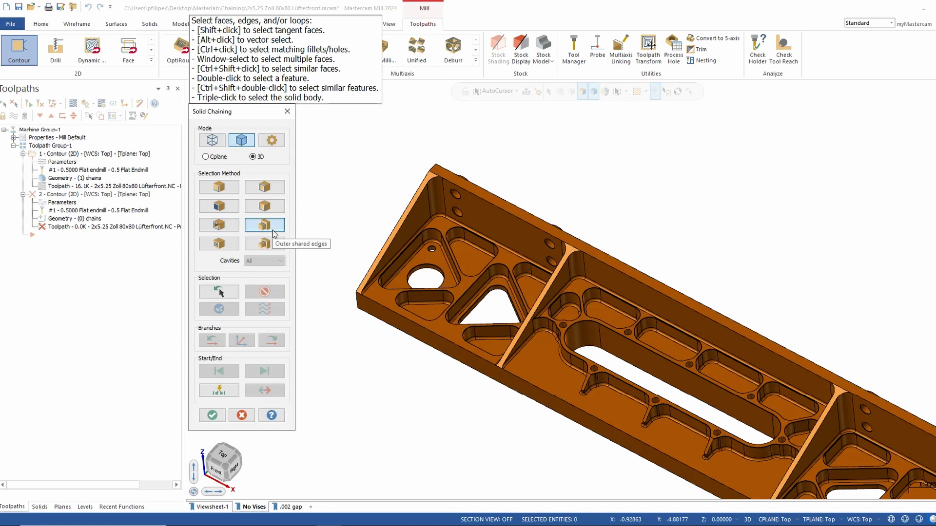
scroll(541, 327, up, 2)
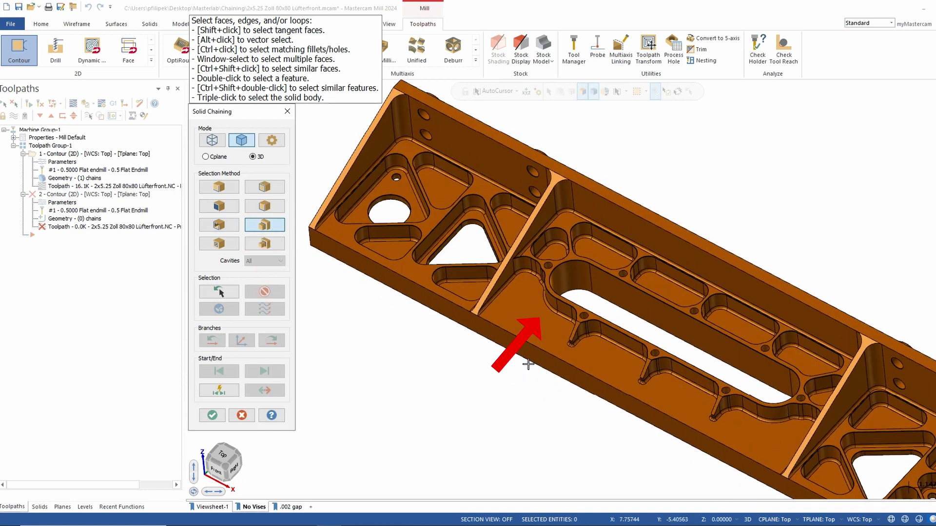
click(541, 327)
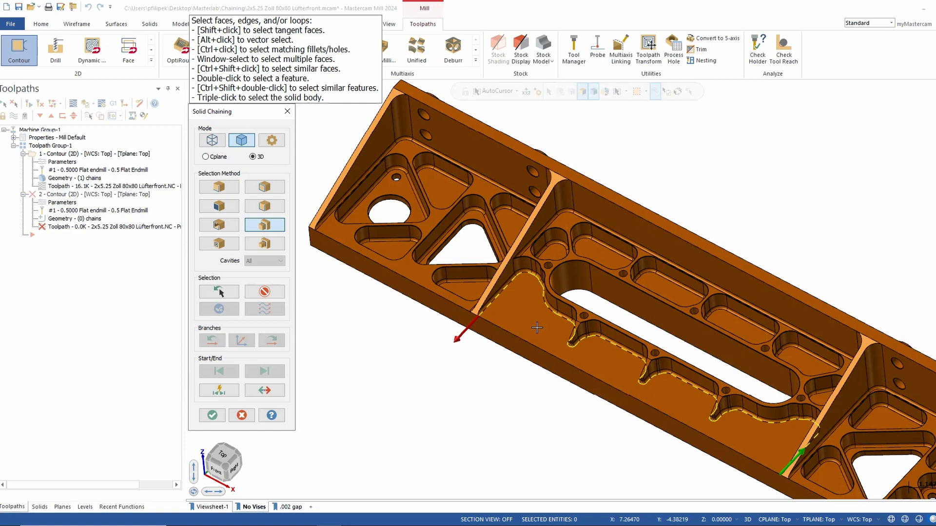
Clear the outer-edge chain and chain the central pocket floor's cavities with the Cavities method.
click(264, 291)
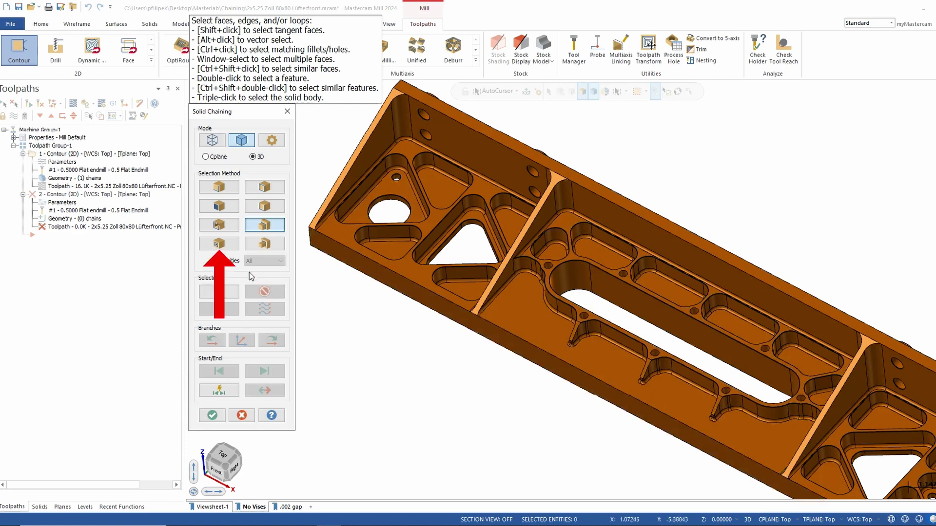
click(219, 243)
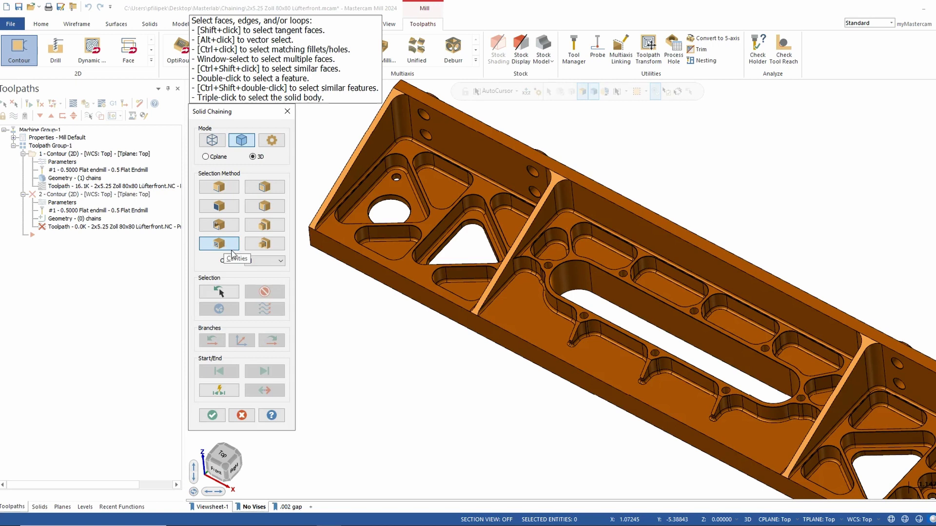
scroll(609, 243, up, 4)
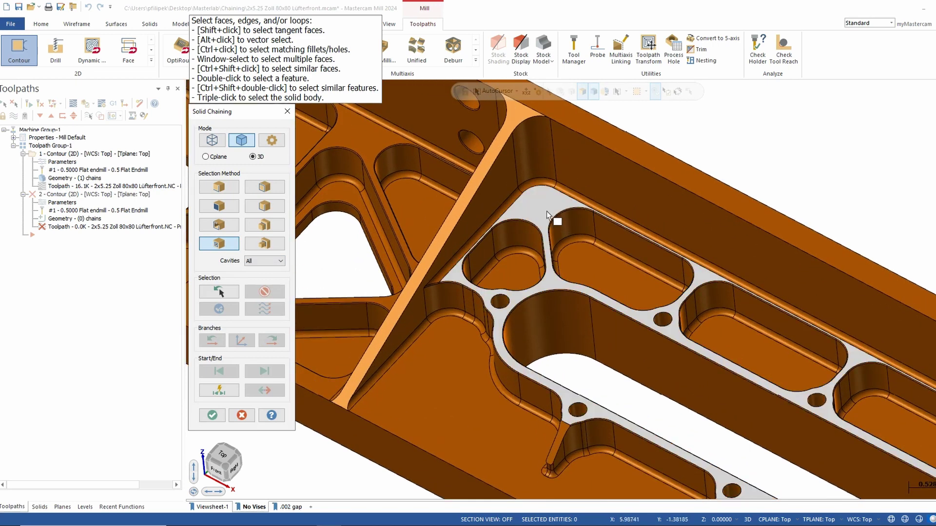
click(545, 212)
scroll(497, 222, down, 2)
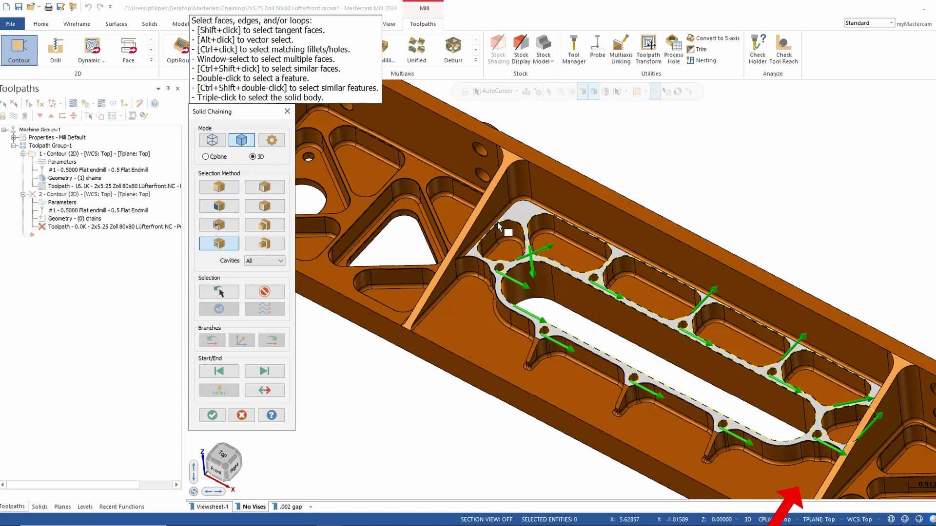
Clear the cavity chains, change the selection method, and chain the top face's four slots in one pick.
click(264, 292)
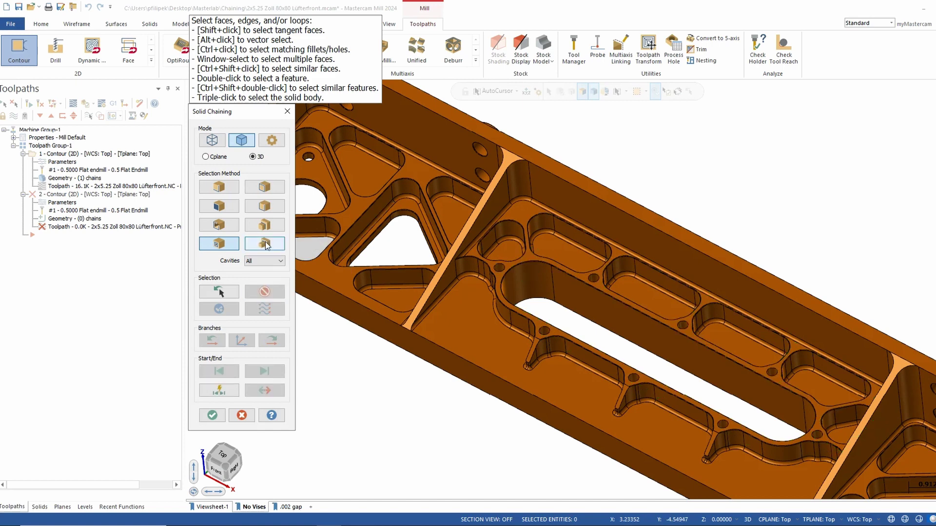
click(272, 247)
scroll(487, 283, down, 3)
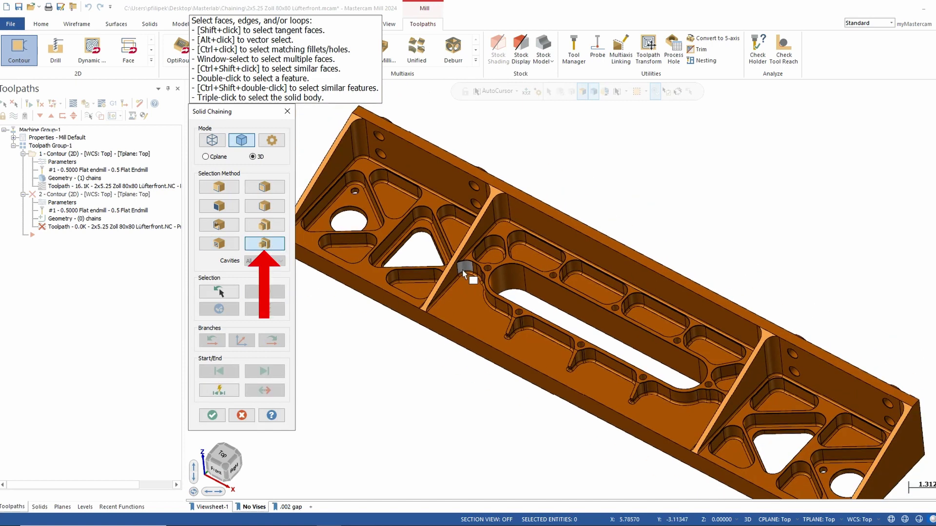
middle_drag(505, 292, 539, 240)
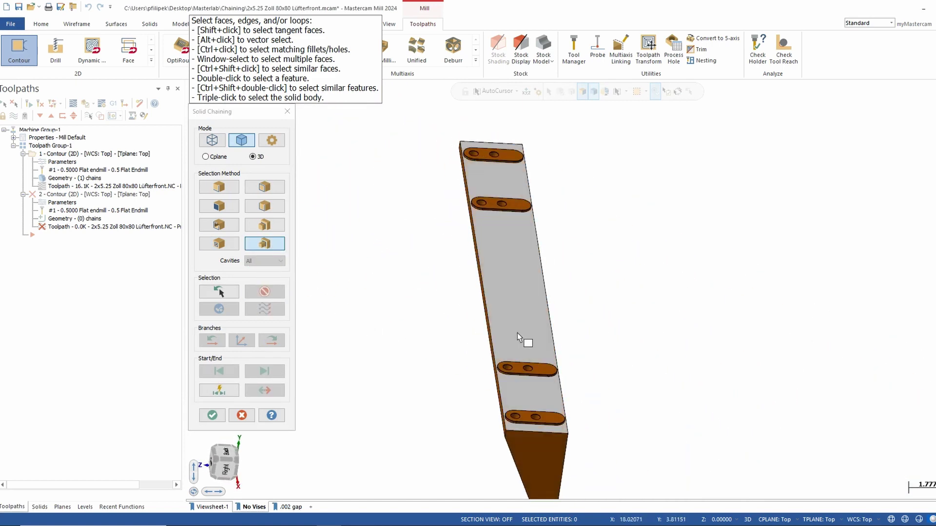
click(516, 281)
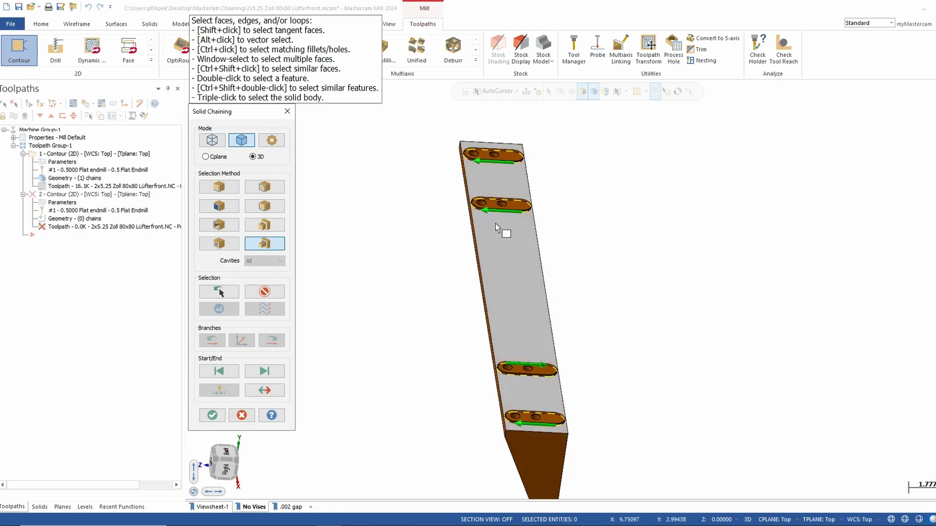
middle_drag(564, 271, 540, 238)
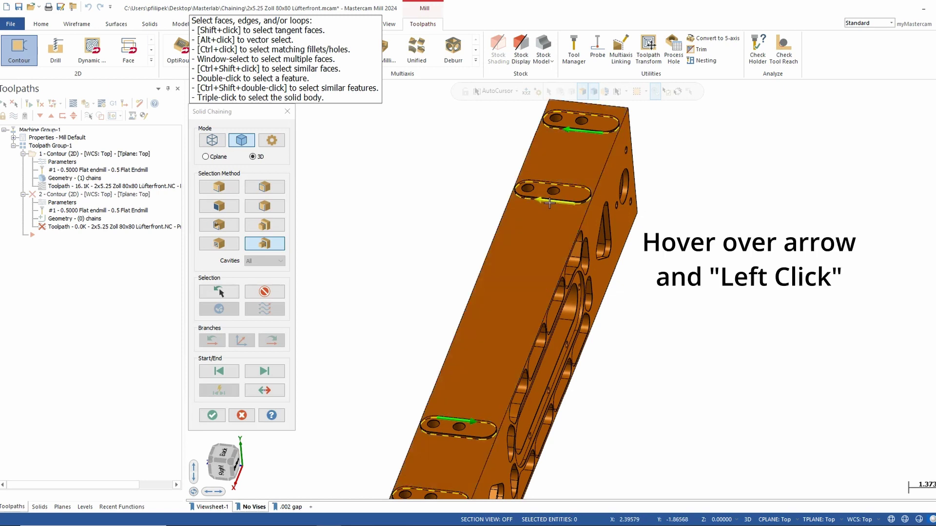
Move the middle slot chain's start point to a new spot along its edge.
click(550, 203)
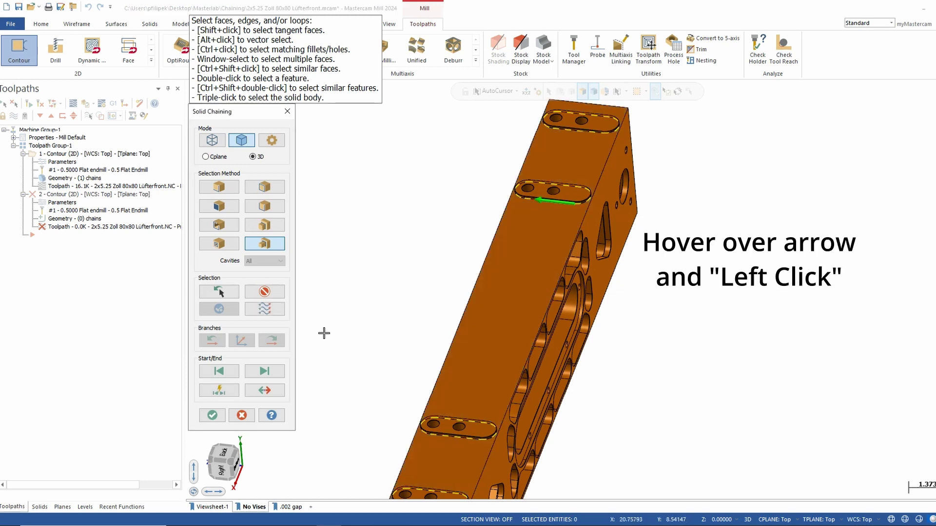
click(220, 390)
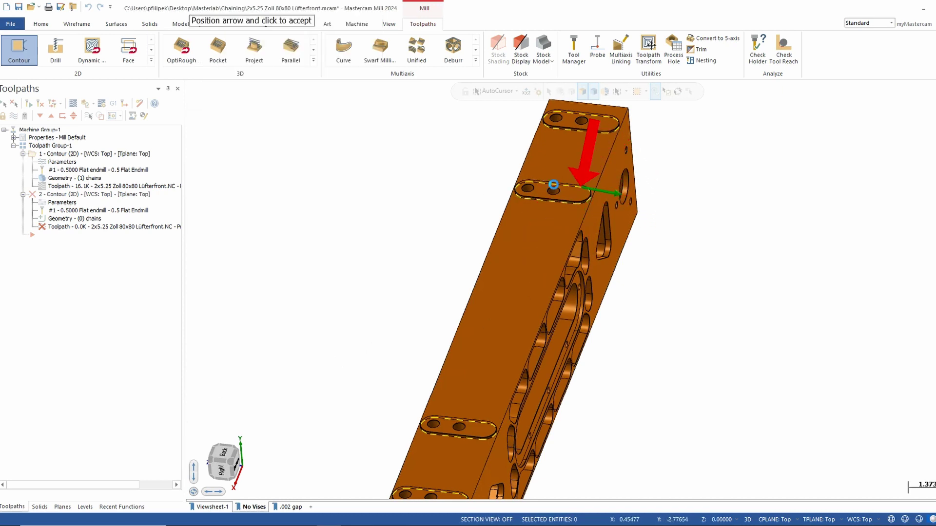
click(557, 181)
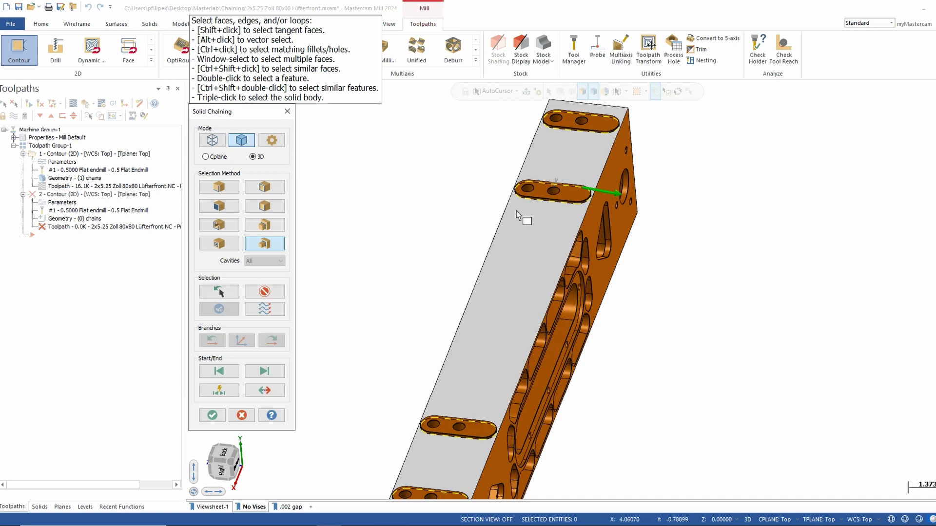
Show direction arrows on all slots and relocate the bottom slot chain's start point.
scroll(670, 207, down, 3)
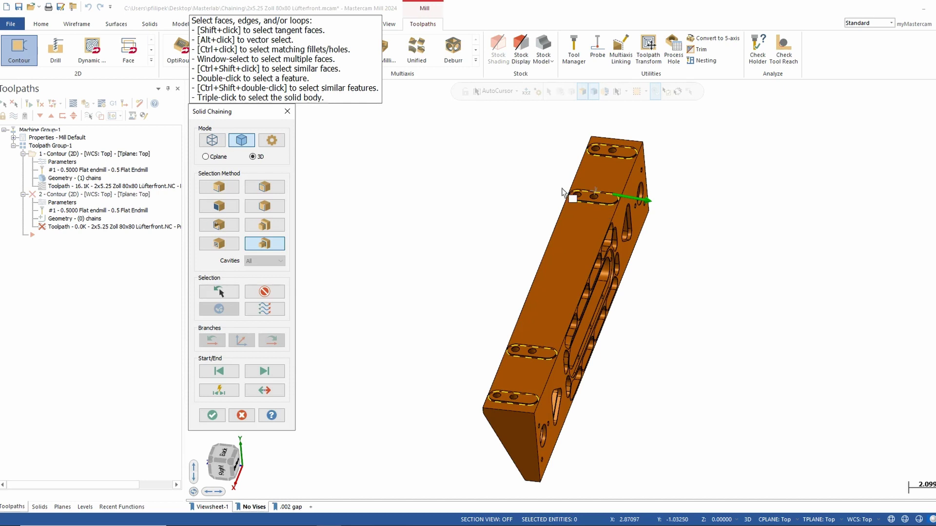
click(274, 308)
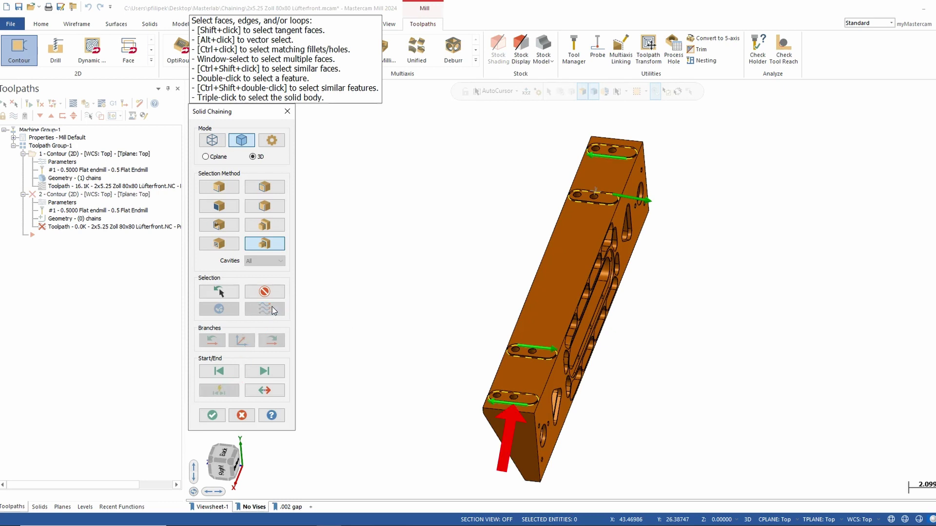
click(500, 400)
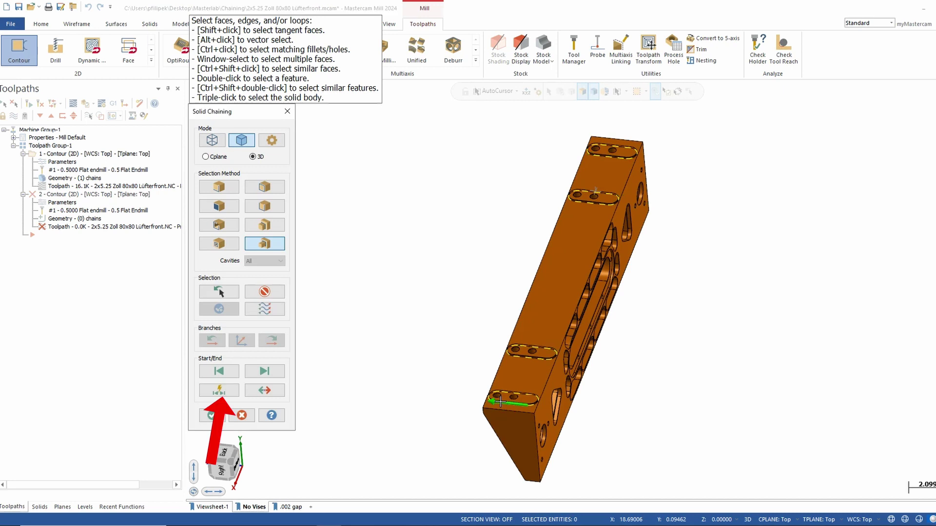
click(219, 390)
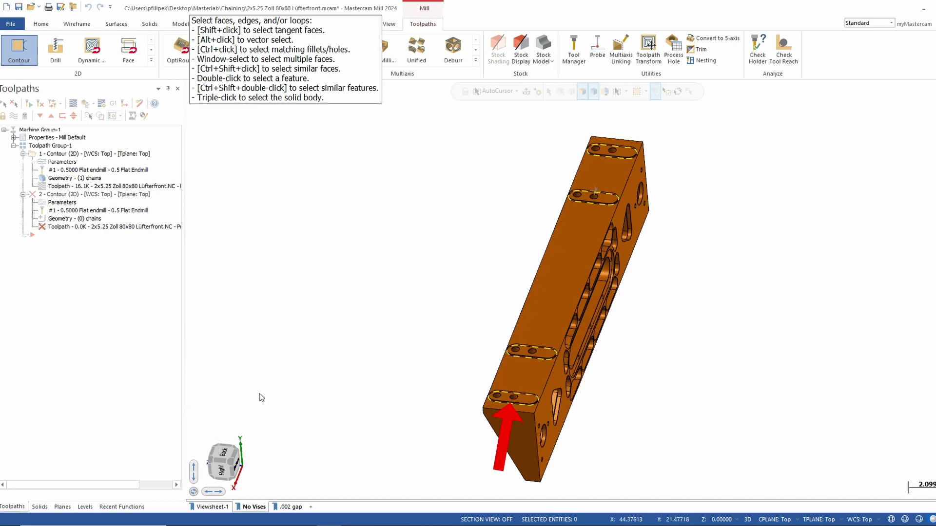
click(517, 402)
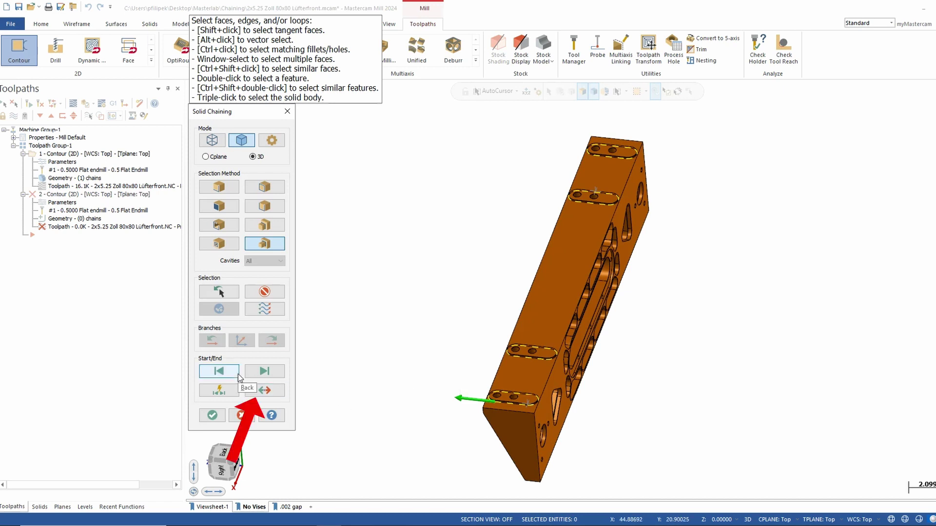
Reverse the bottom slot chain, then cancel chaining and discard Contour operation 2.
click(262, 393)
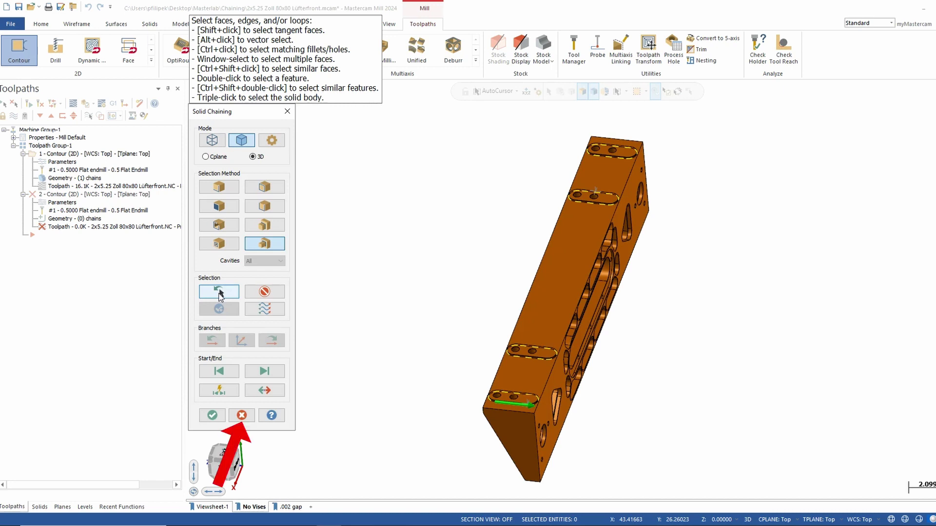
click(242, 415)
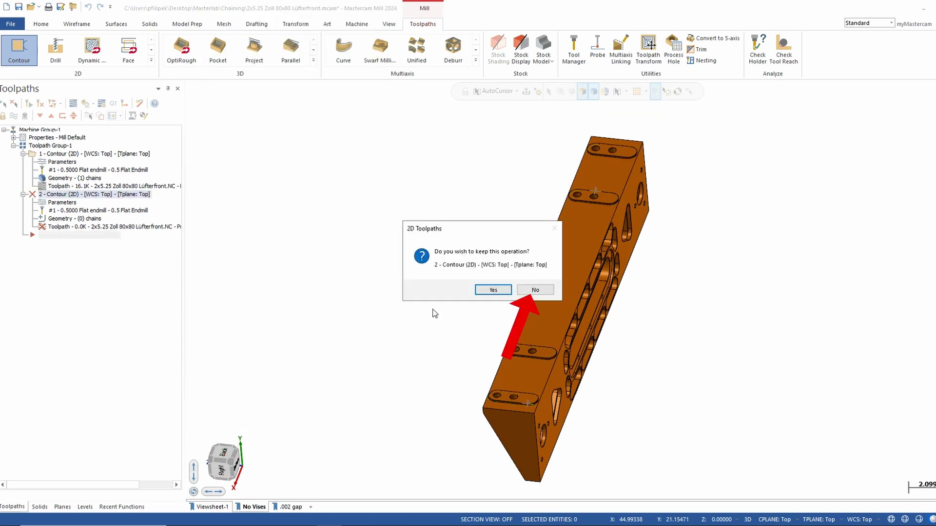
click(535, 290)
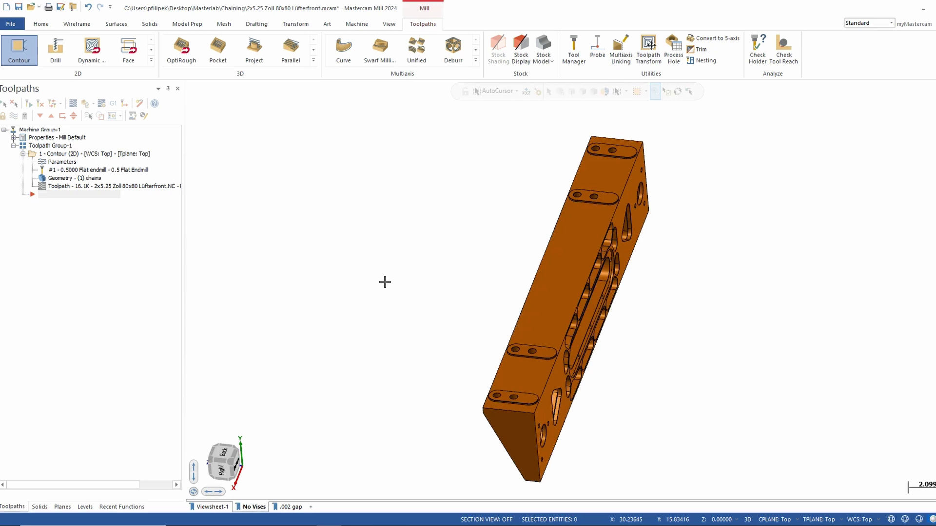
Open operation 1's geometry in Chain Manager and expand Solid Chain 1.
click(78, 179)
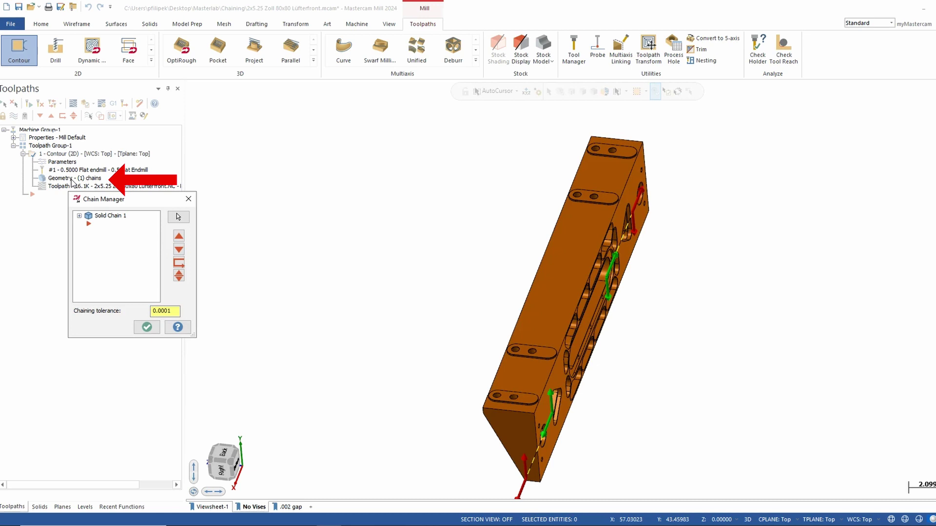
mouse_move(119, 215)
mouse_down()
mouse_move(176, 212)
mouse_move(261, 181)
mouse_up()
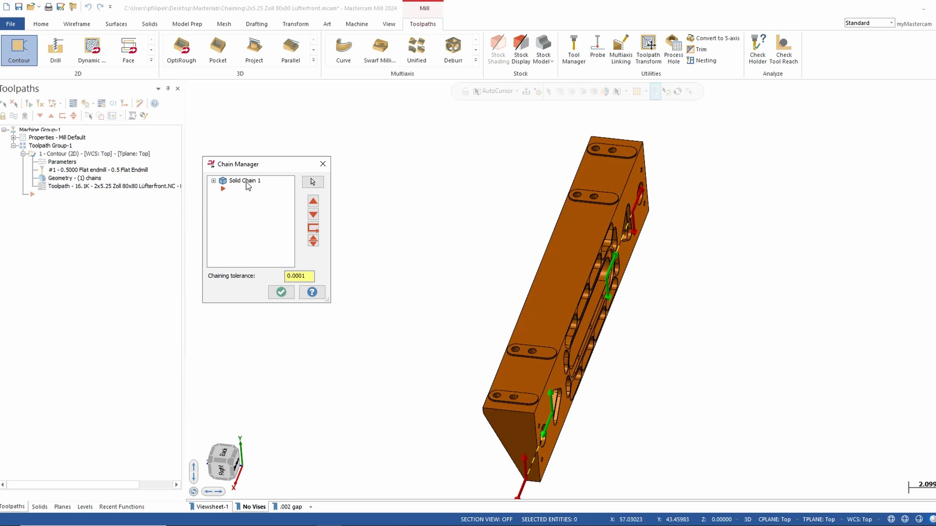
click(258, 181)
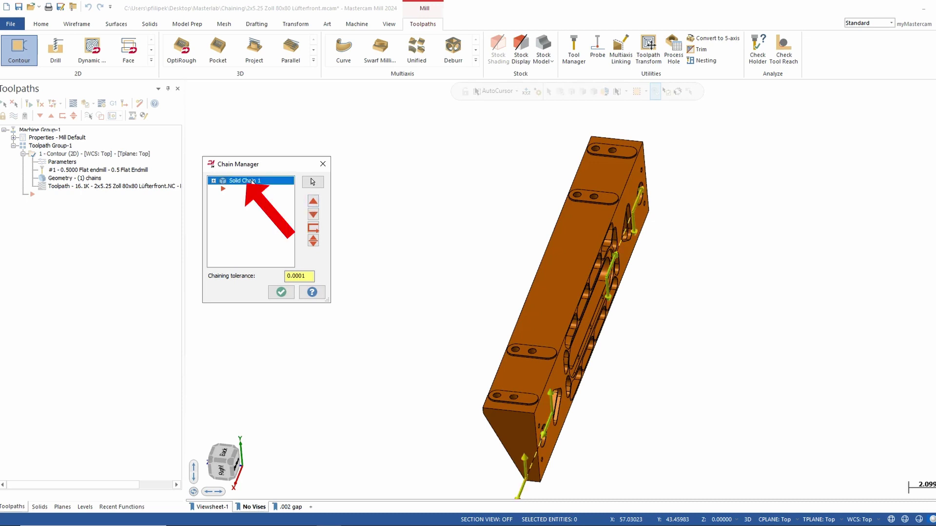
click(214, 181)
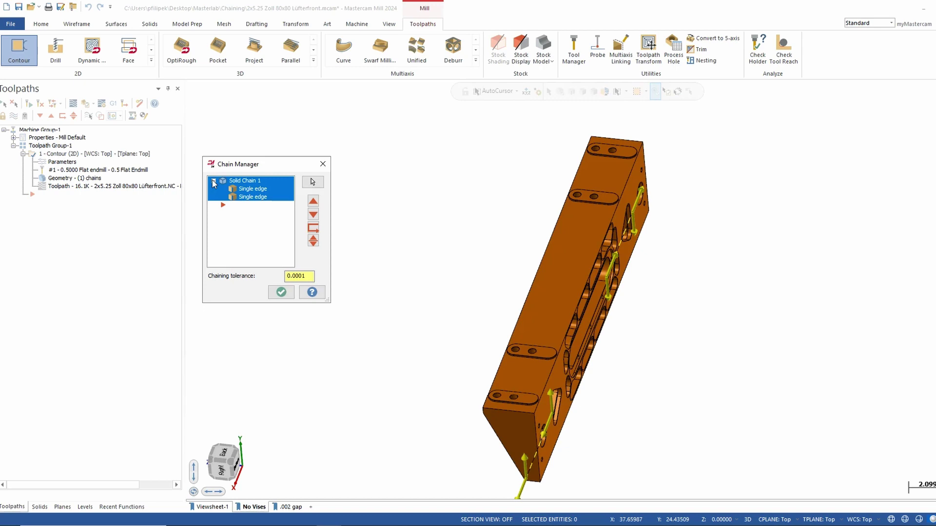
Reverse the left edge chain on the part's underside, then select the right edge chain.
middle_drag(389, 229, 639, 254)
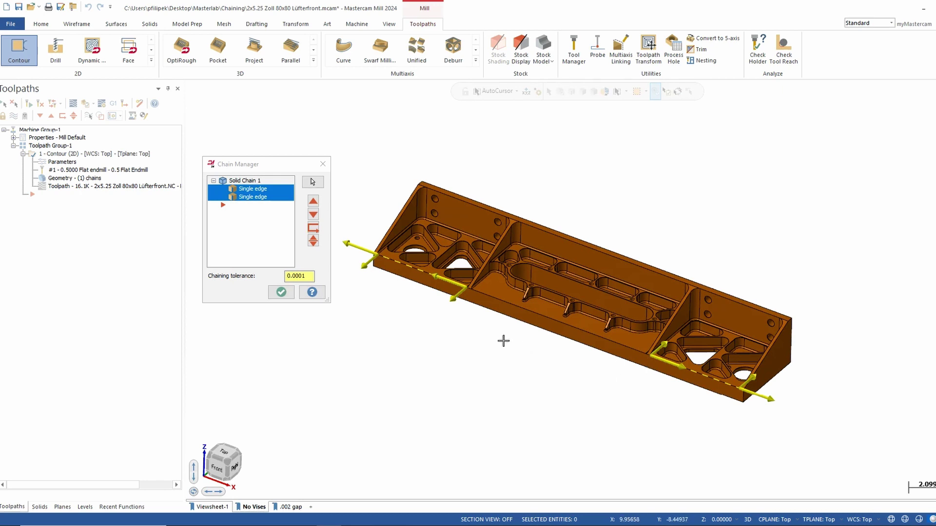
scroll(409, 355, down, 1)
scroll(382, 285, up, 3)
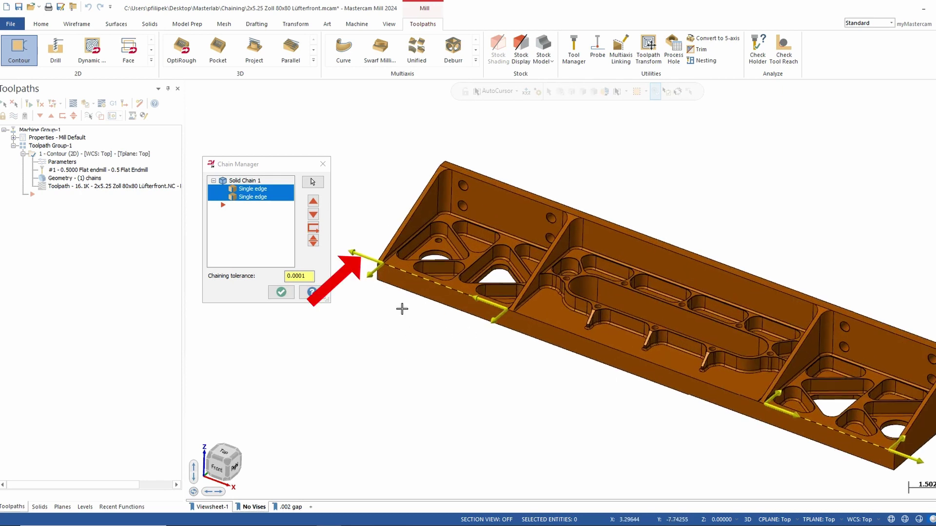
double_click(366, 256)
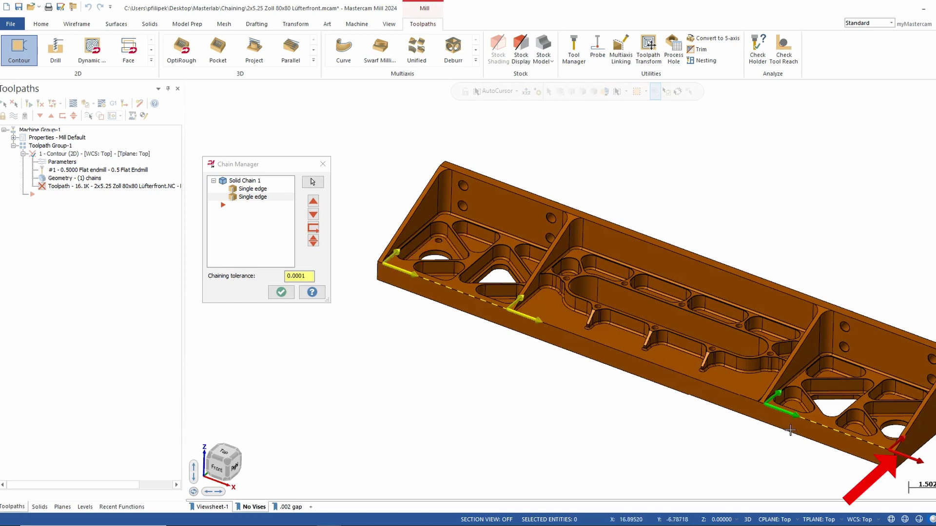
click(915, 462)
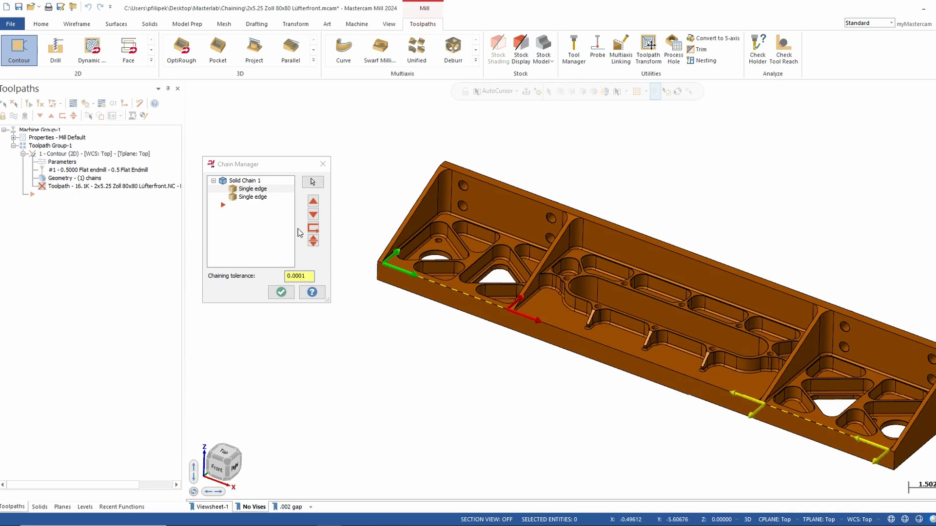
Change the single-edge chain's cutting side, re-pick it on the part, and select the second single edge.
right_click(240, 223)
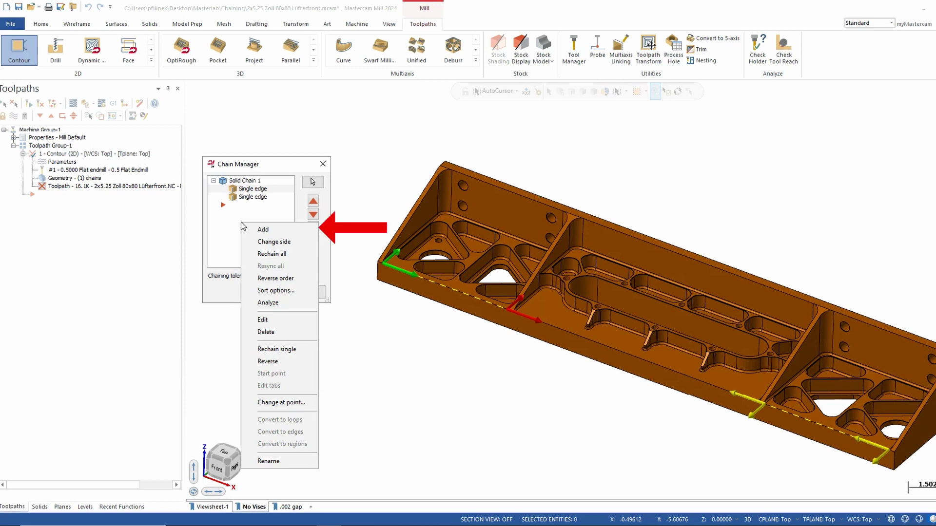
click(296, 242)
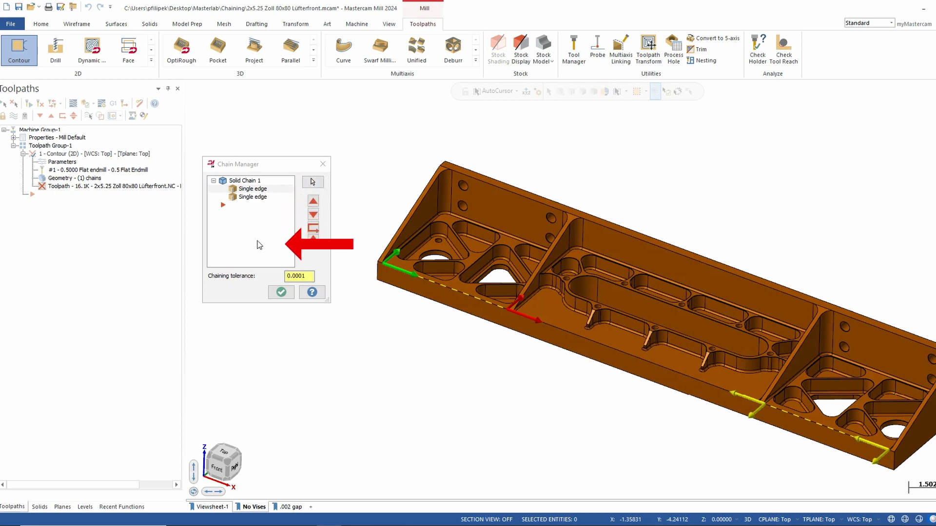
click(312, 181)
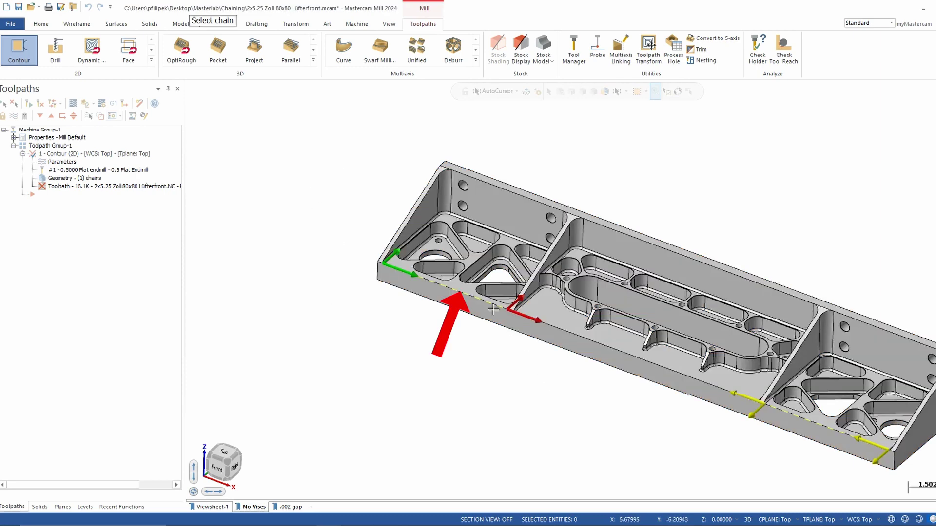
key(Return)
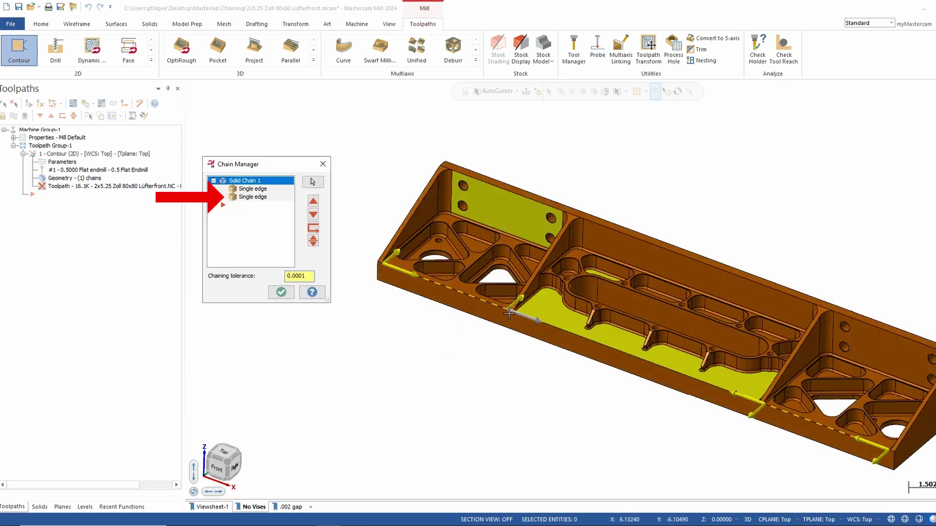
click(761, 402)
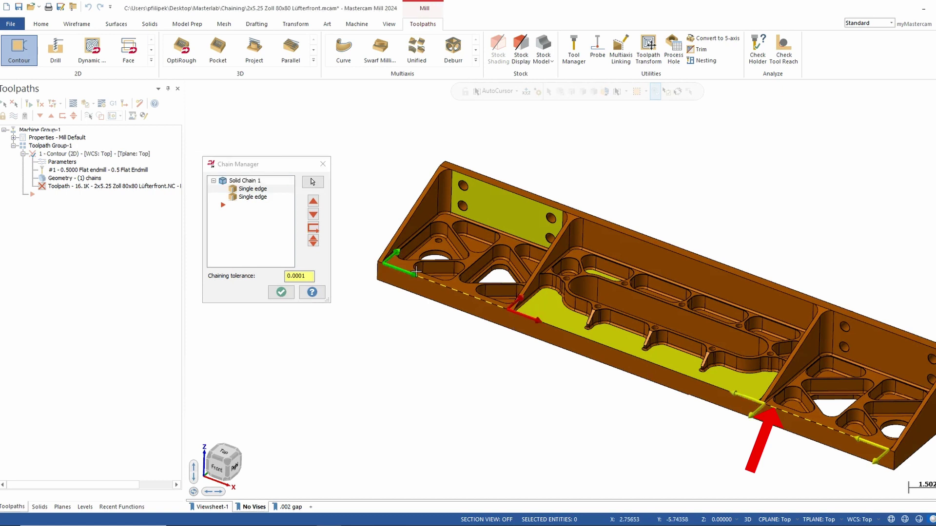
click(251, 197)
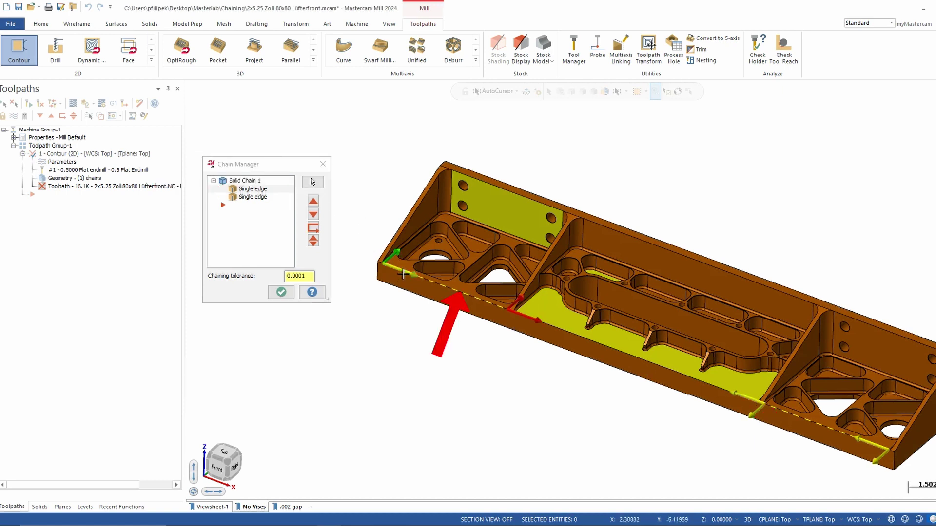